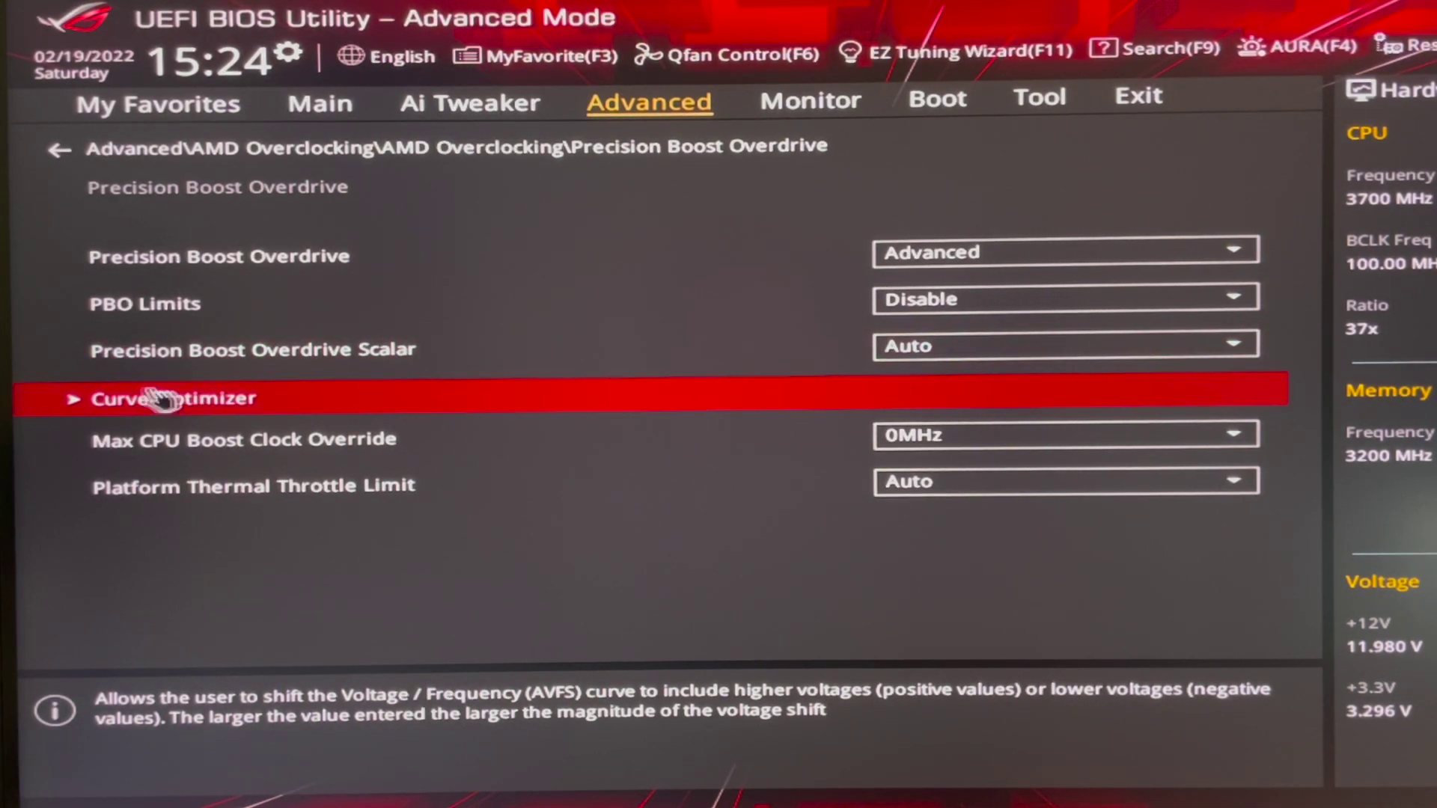
Set Curve Optimizer to Per Core and confirm Cores 0–11 are all Negative, magnitude 30.
click(186, 412)
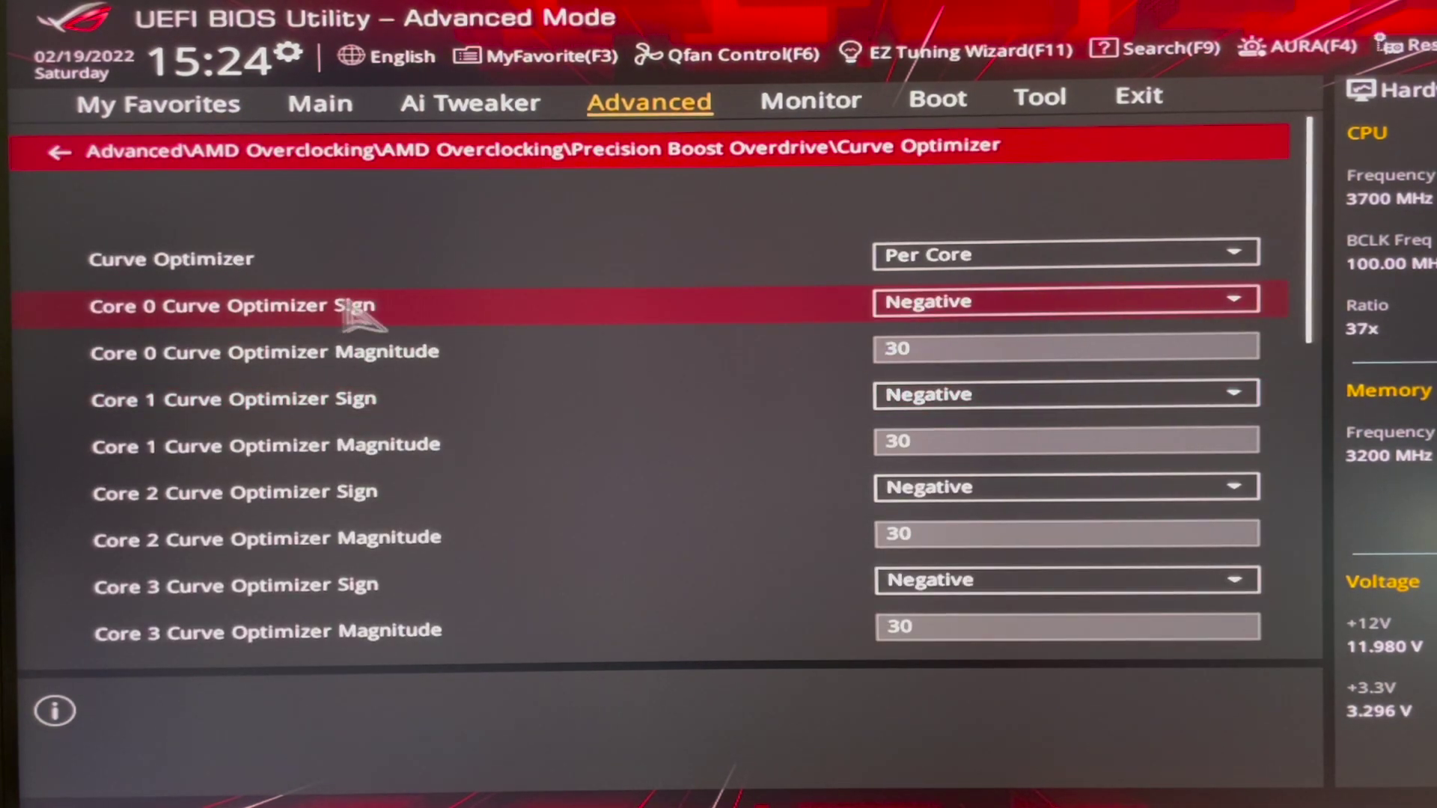
click(1089, 256)
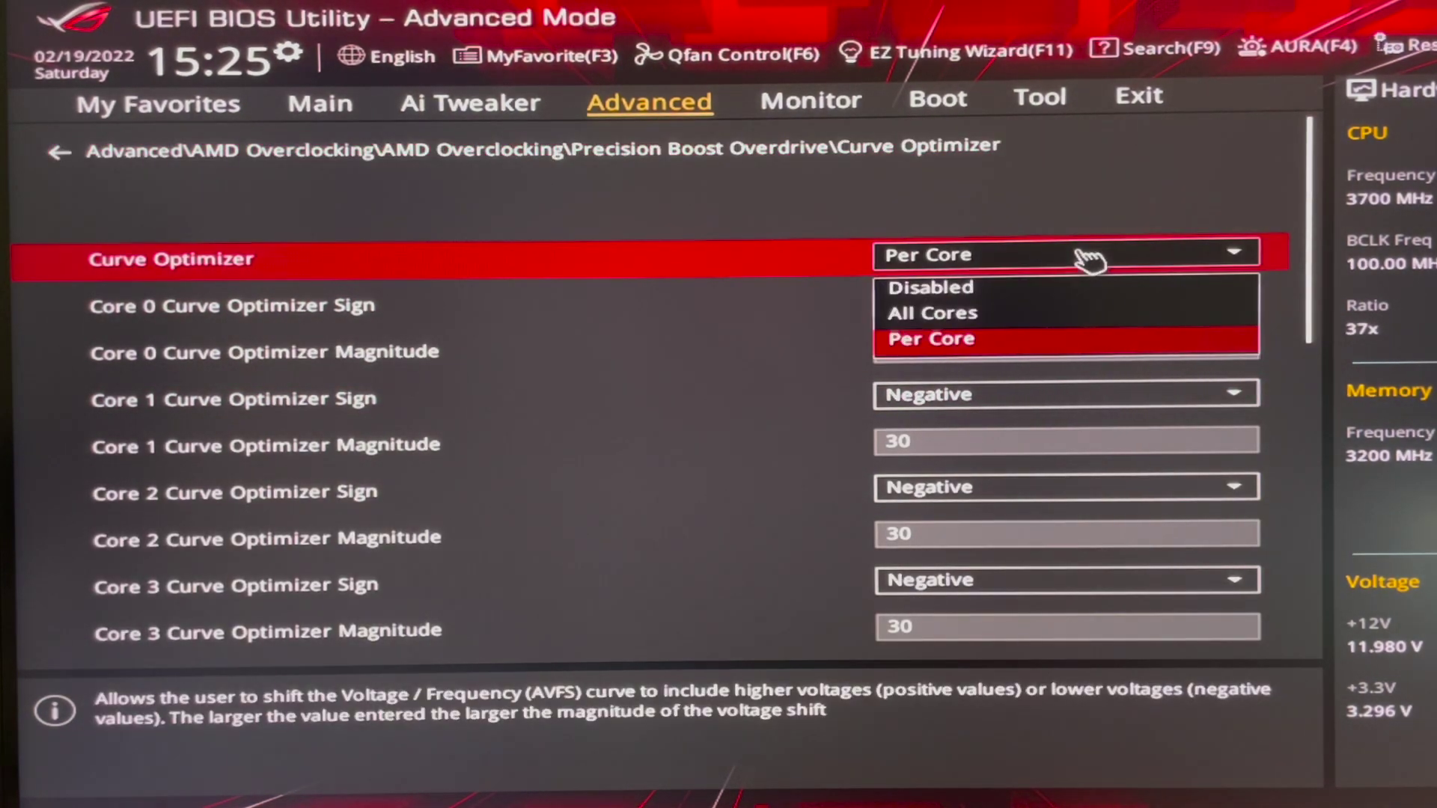
click(921, 345)
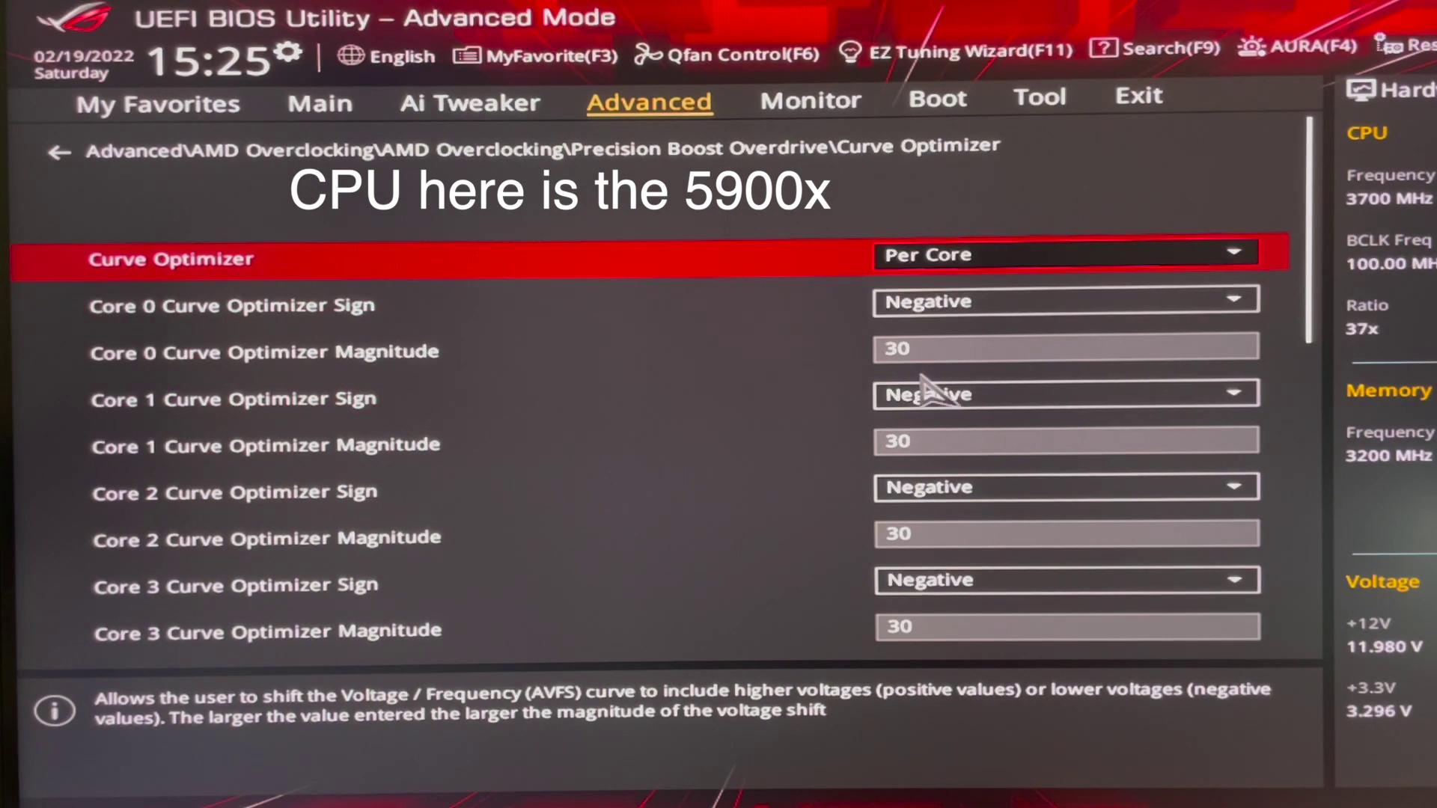
scroll(935, 483, down, 2)
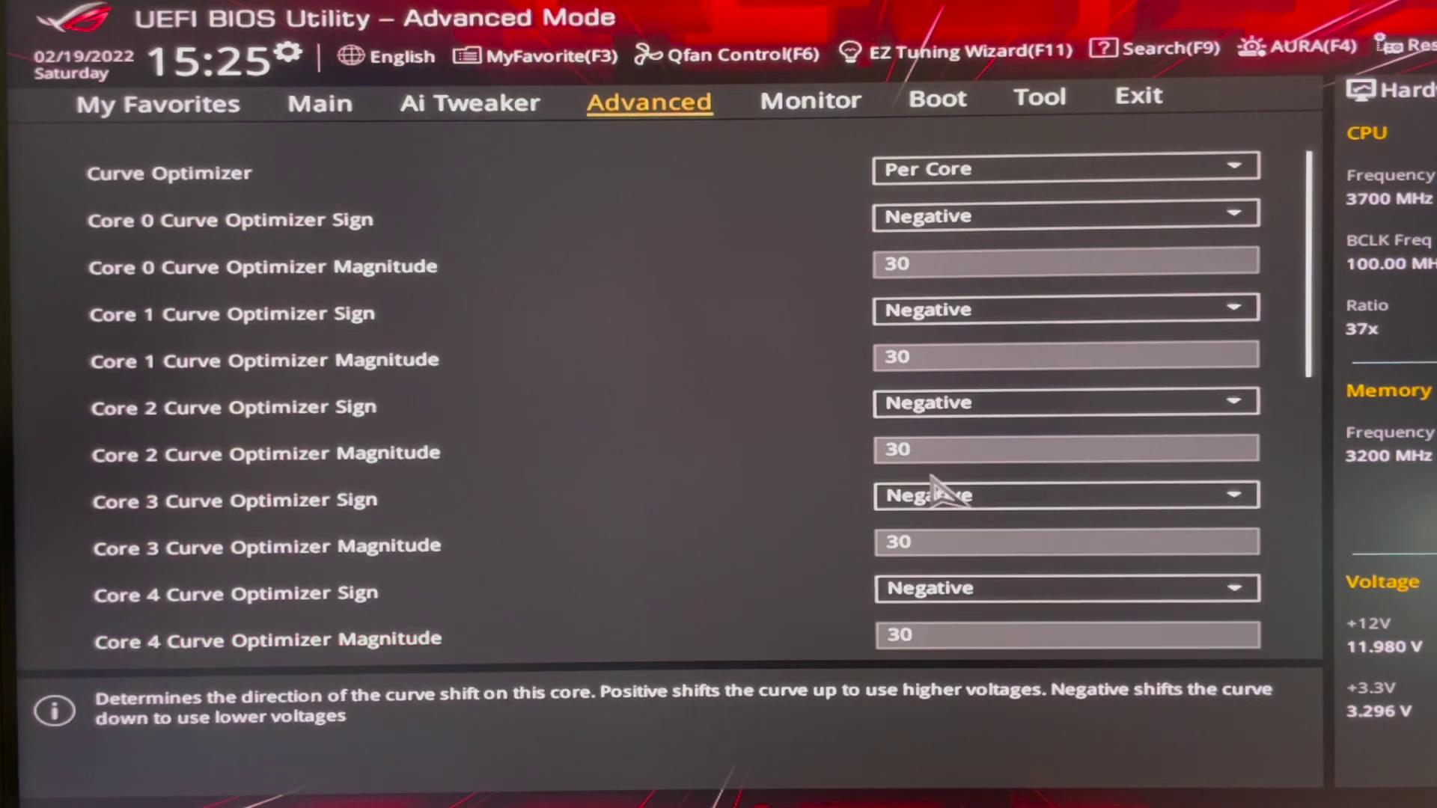
scroll(936, 483, down, 9)
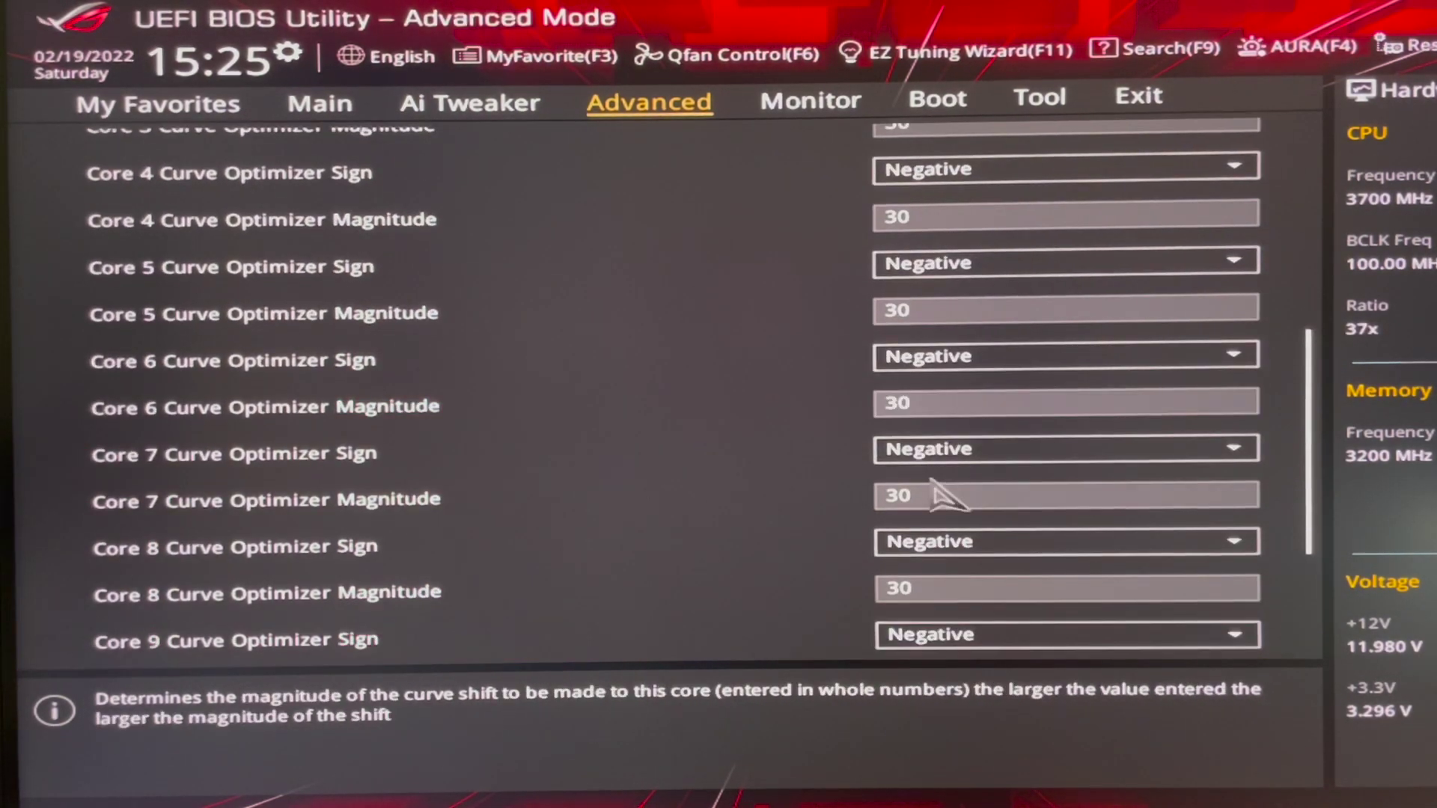
scroll(936, 486, down, 2)
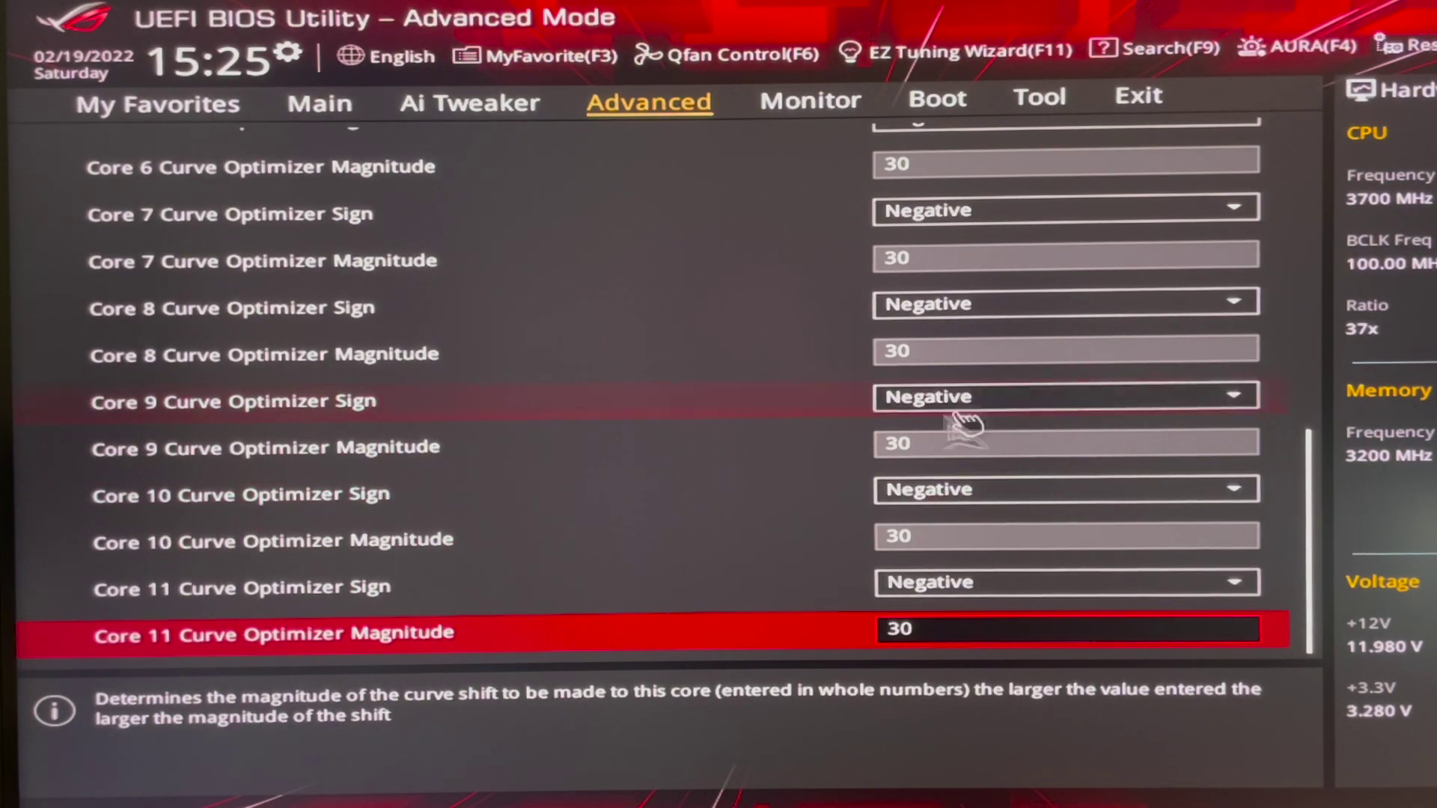
scroll(812, 497, up, 10)
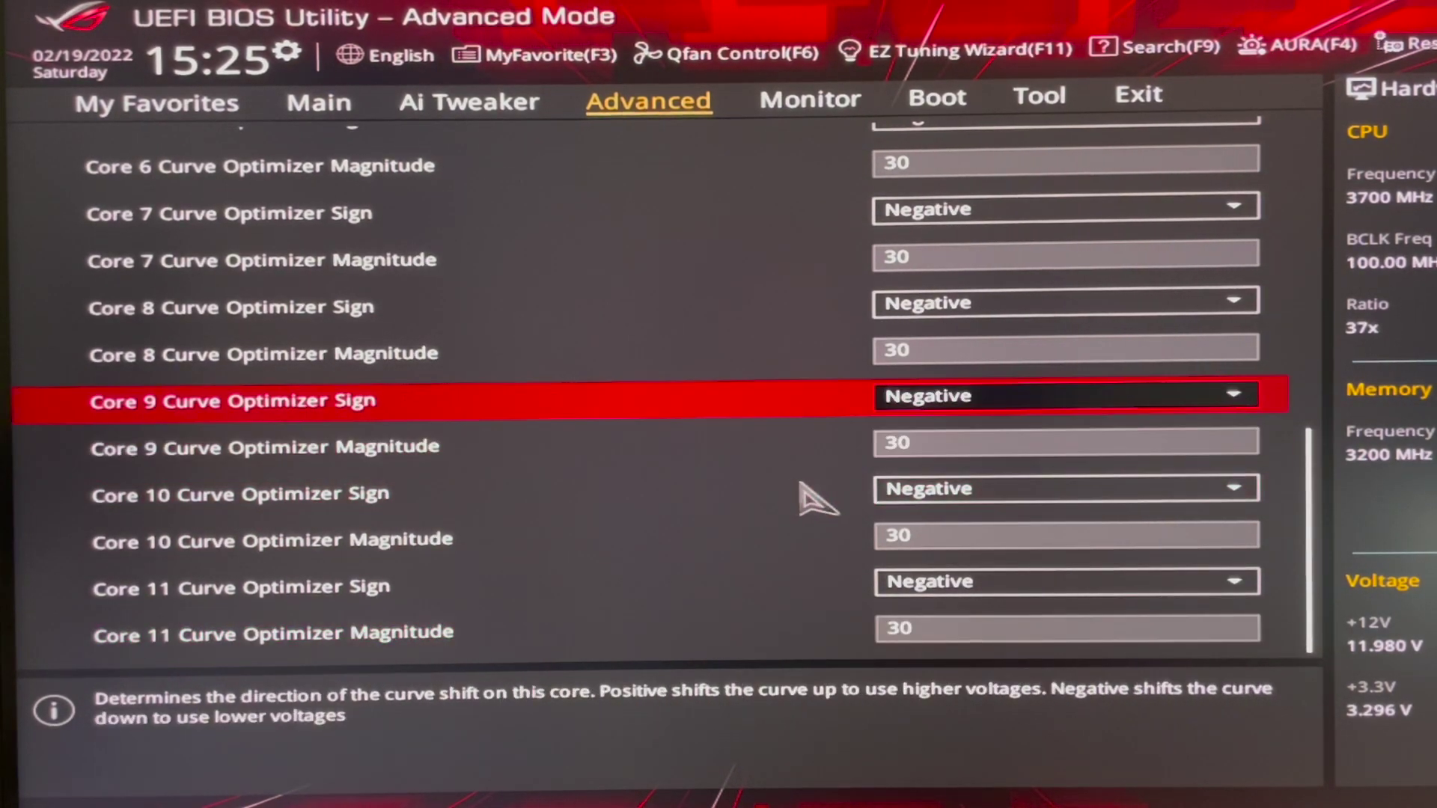
scroll(808, 494, up, 10)
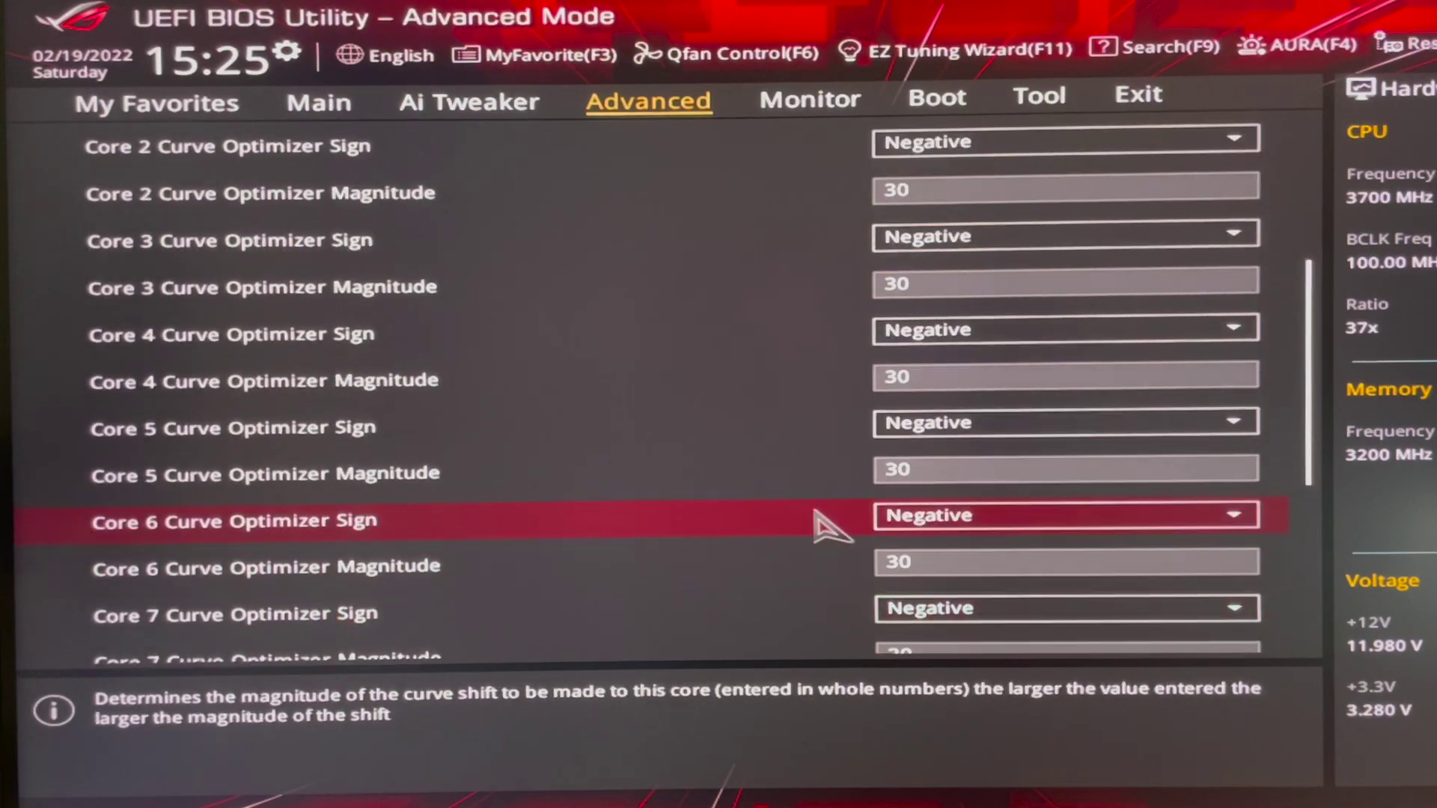
scroll(823, 524, up, 8)
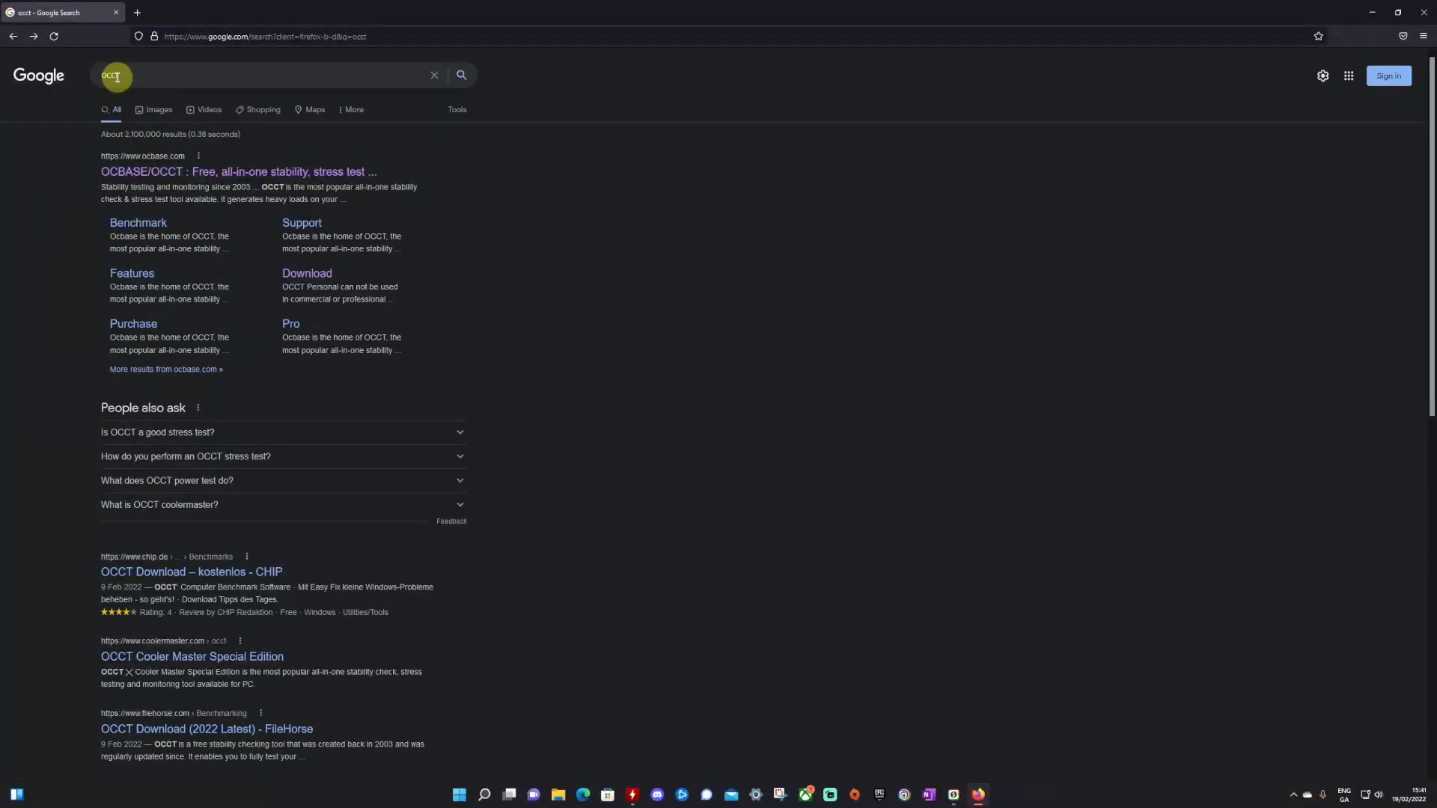
Download and save the latest stable OCCT 10.1.0 installer, OCCT.exe, from ocbase.com.
click(168, 173)
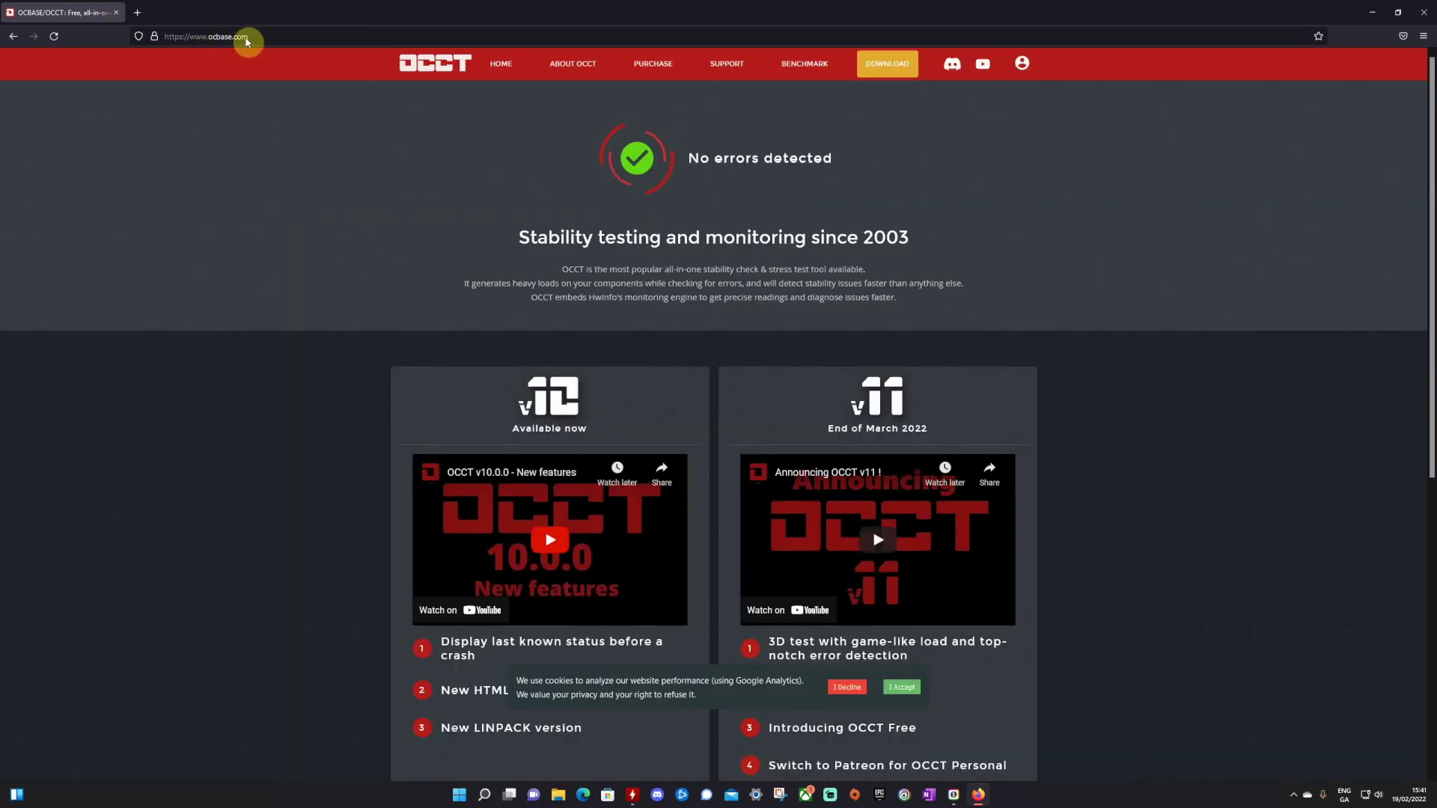
click(898, 65)
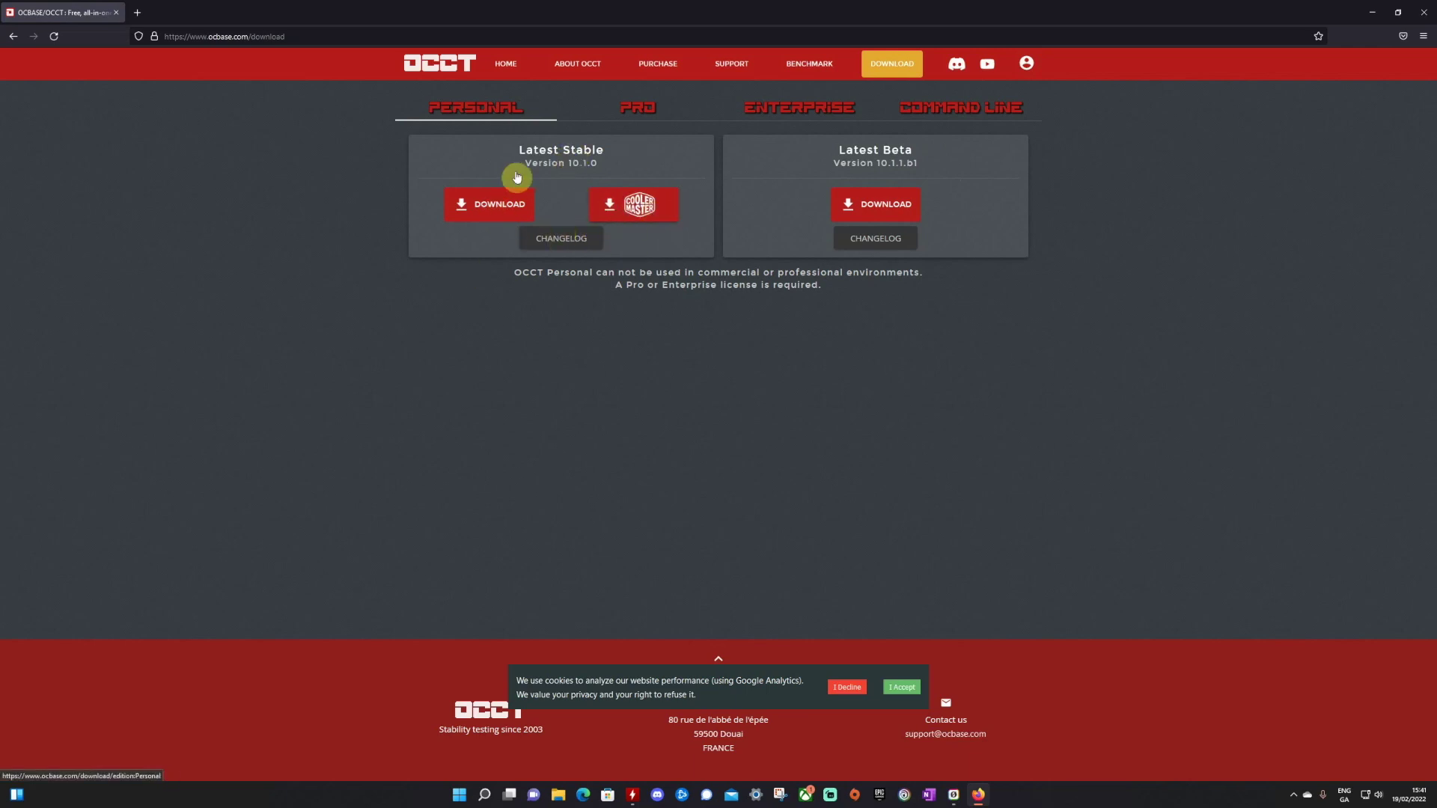
click(491, 212)
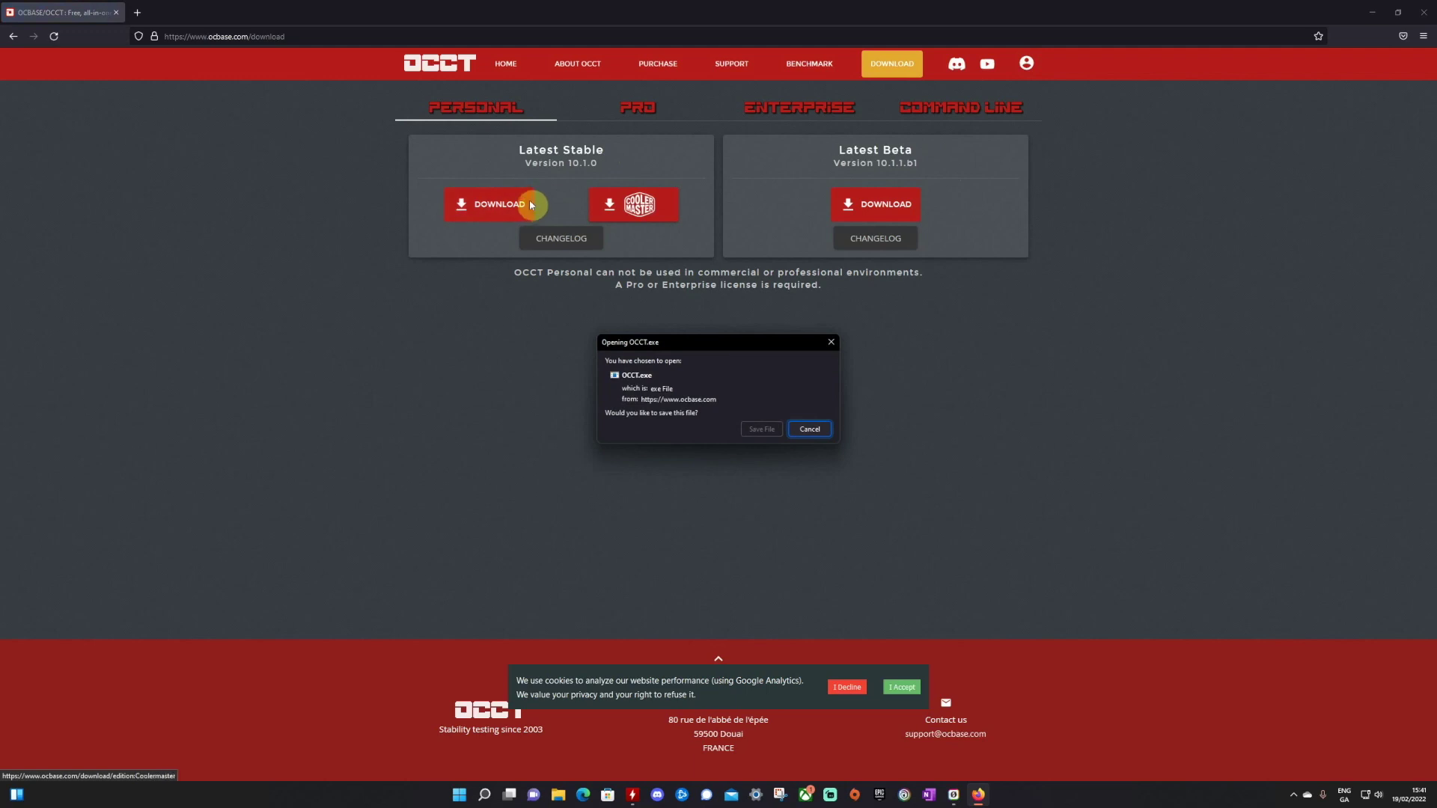
click(759, 437)
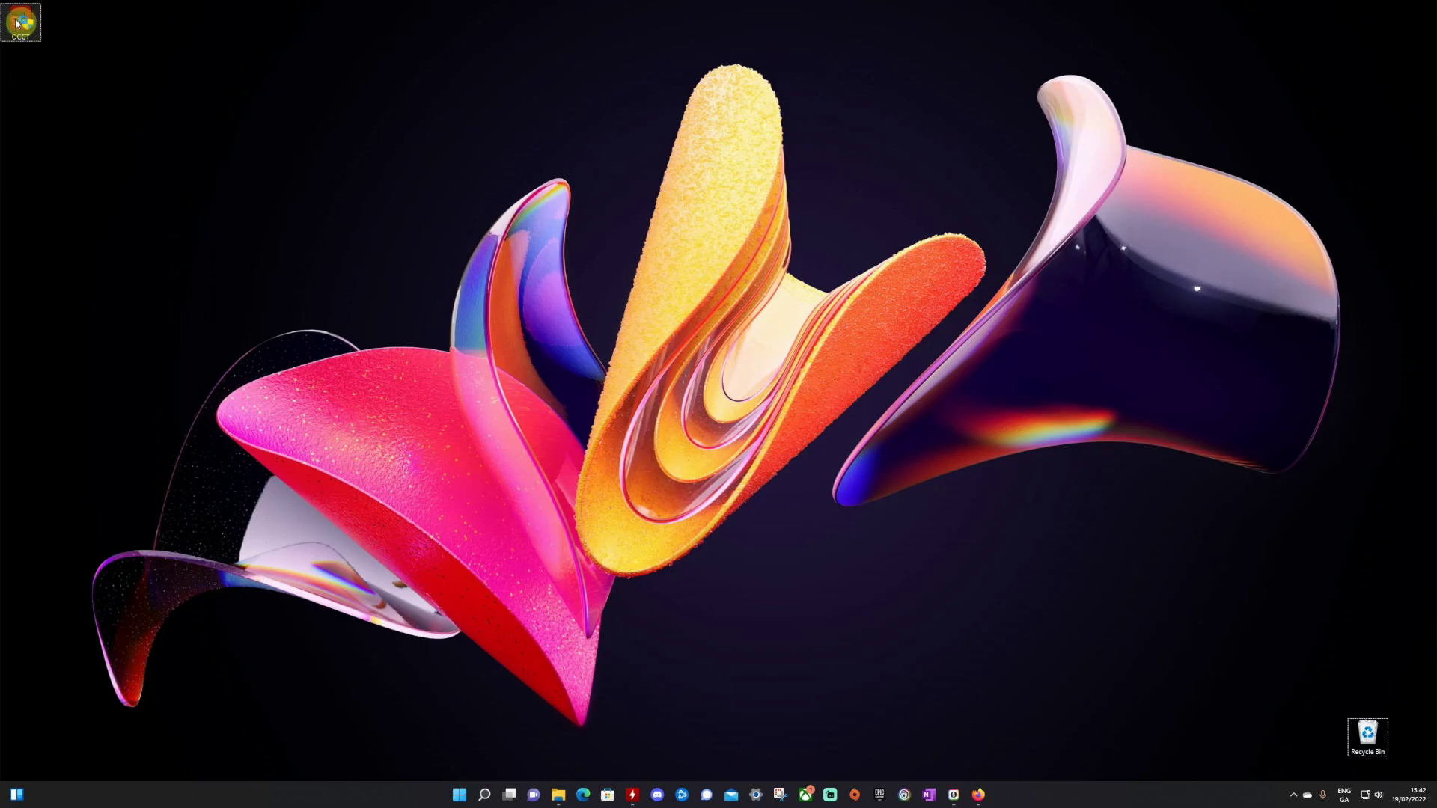
Clear the desktop selection, reposition the OCCT window, then maximize it to full screen.
click(774, 500)
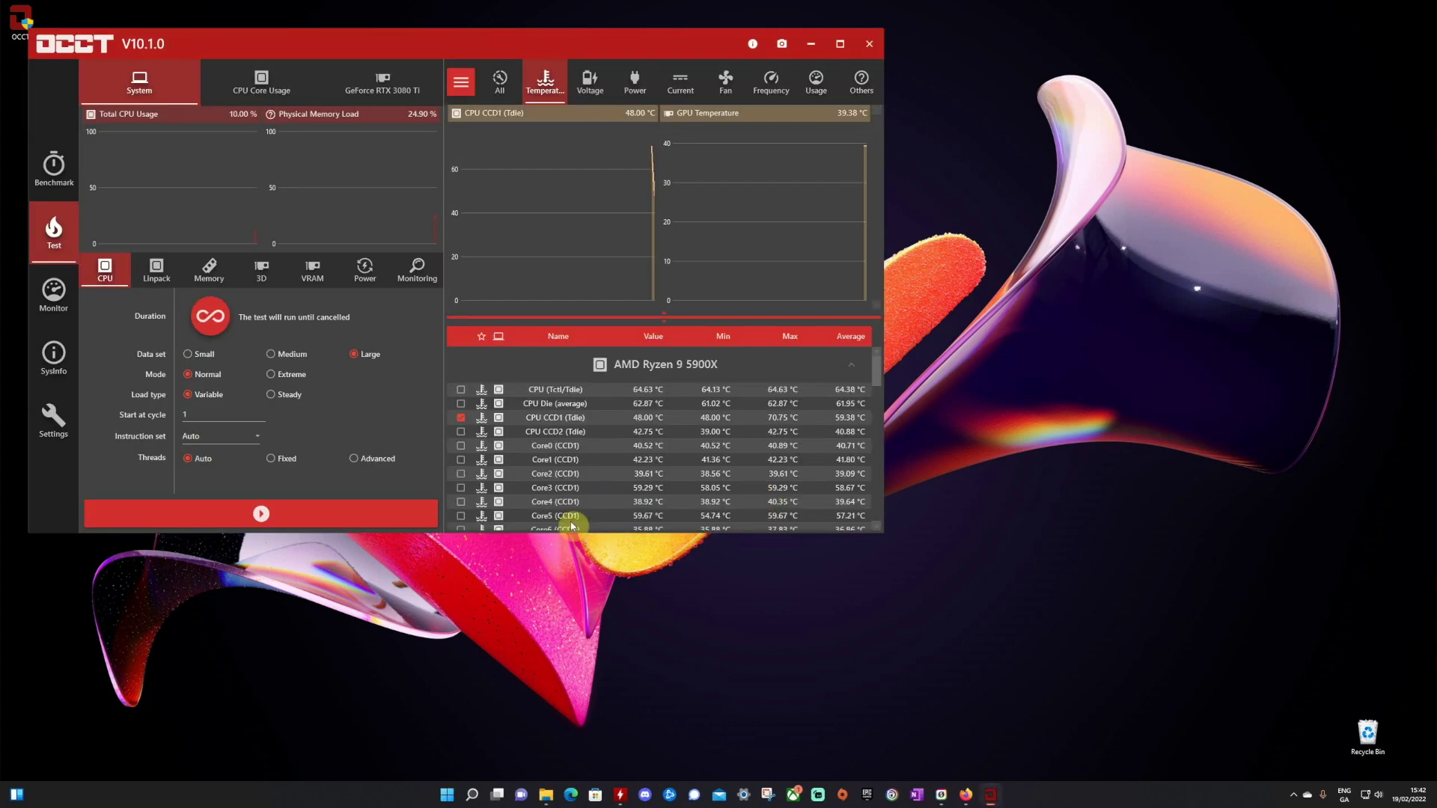
drag(322, 33, 530, 110)
click(1050, 123)
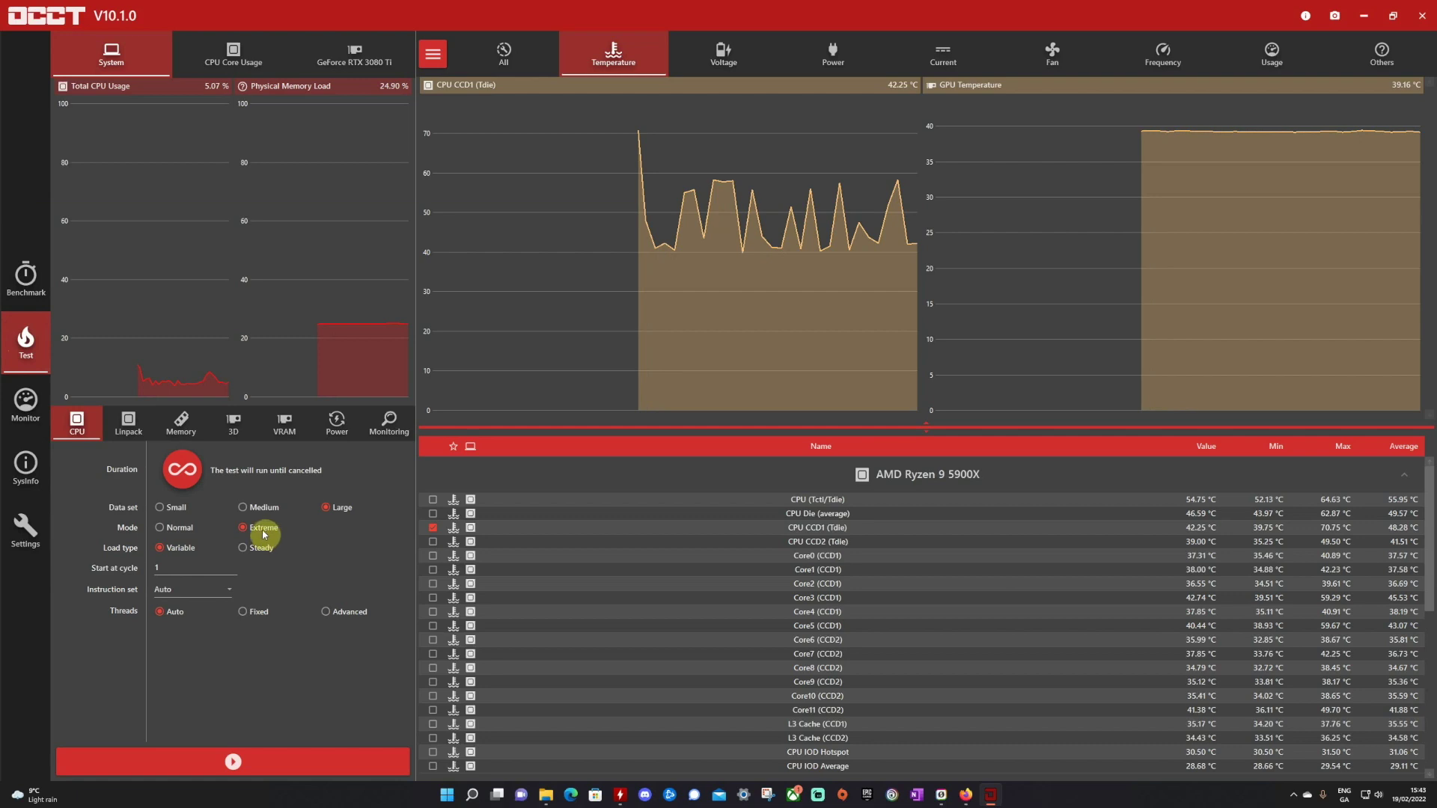
Give the CPU test a fixed 15-minute duration, then go to OCCT's Settings page.
click(181, 476)
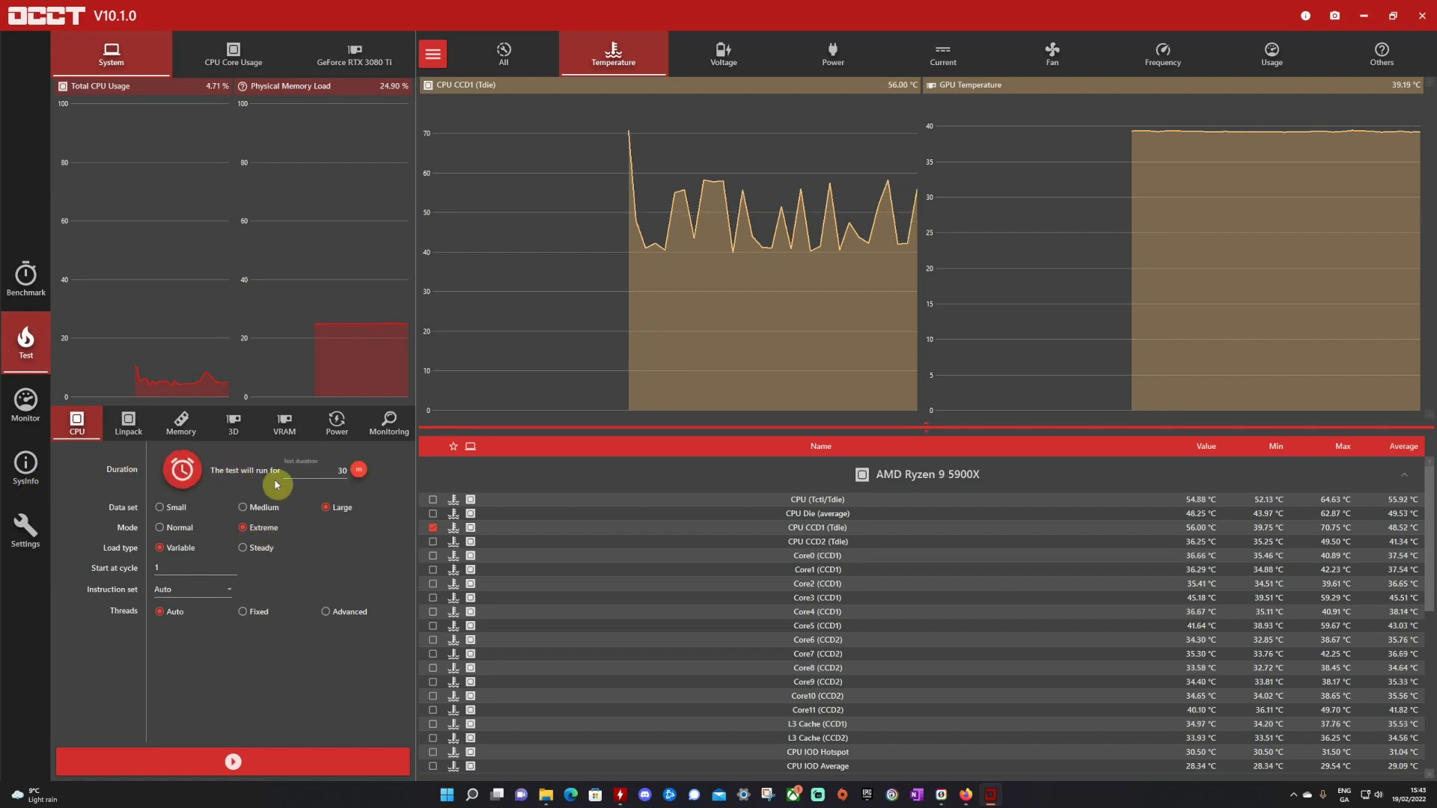
click(361, 471)
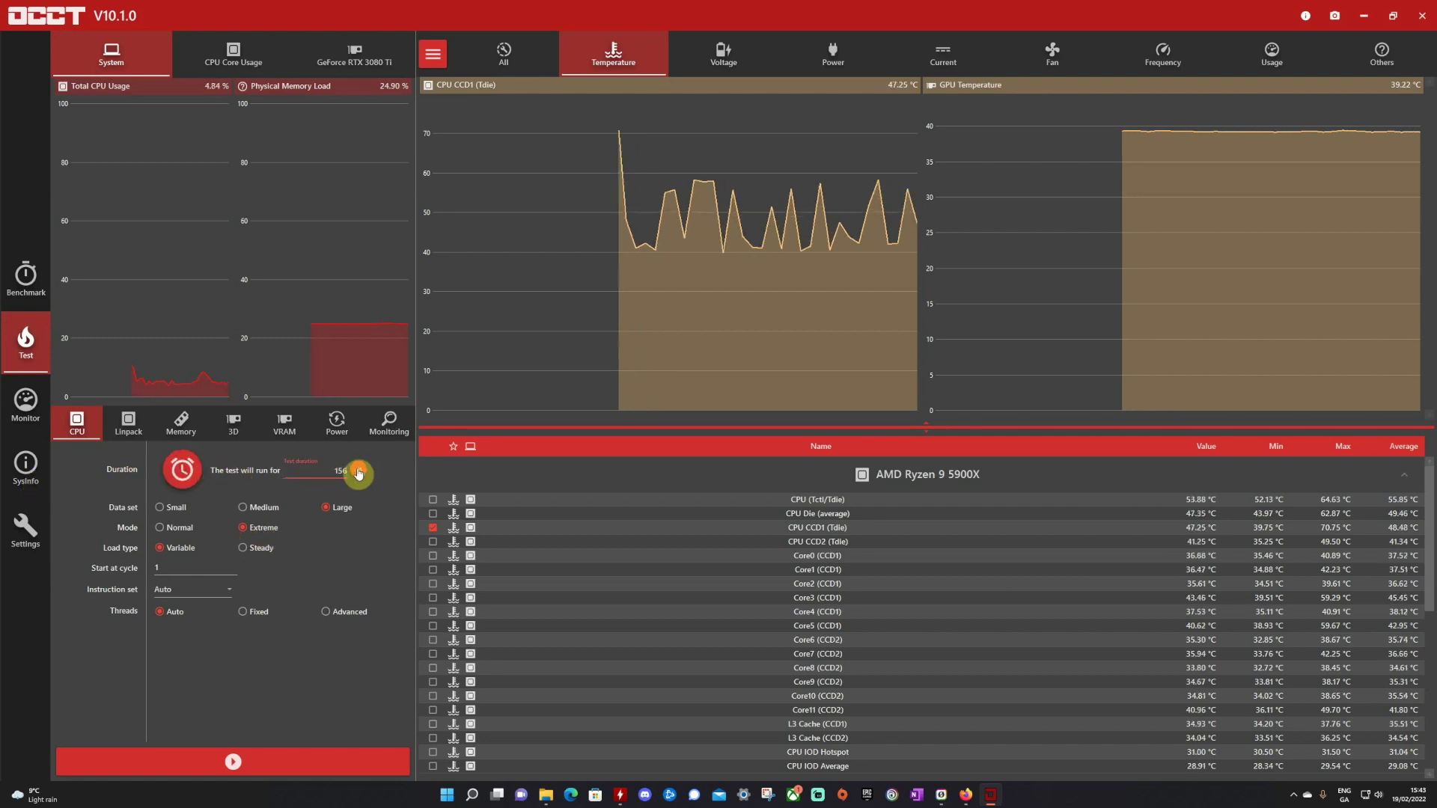
key(BackSpace)
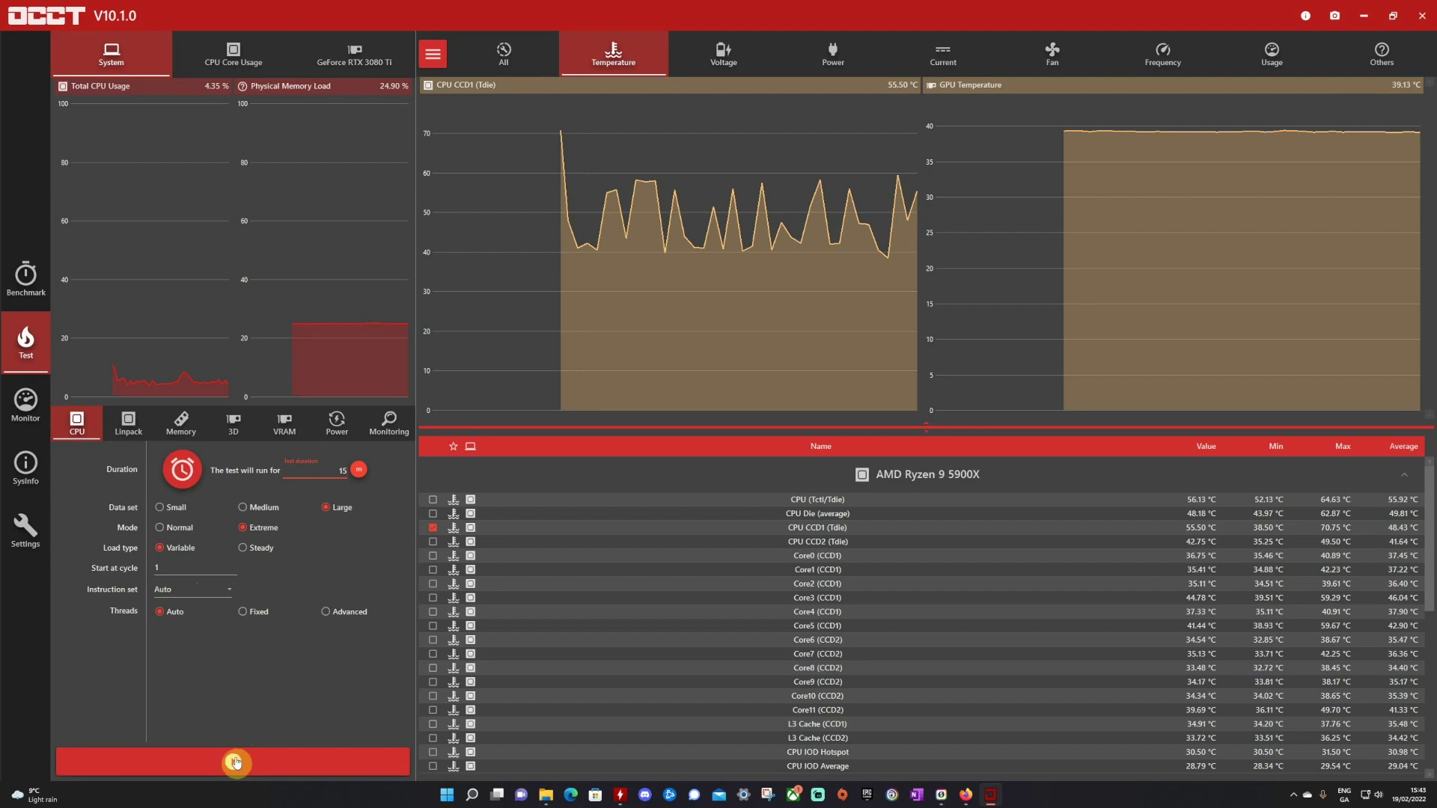
click(26, 528)
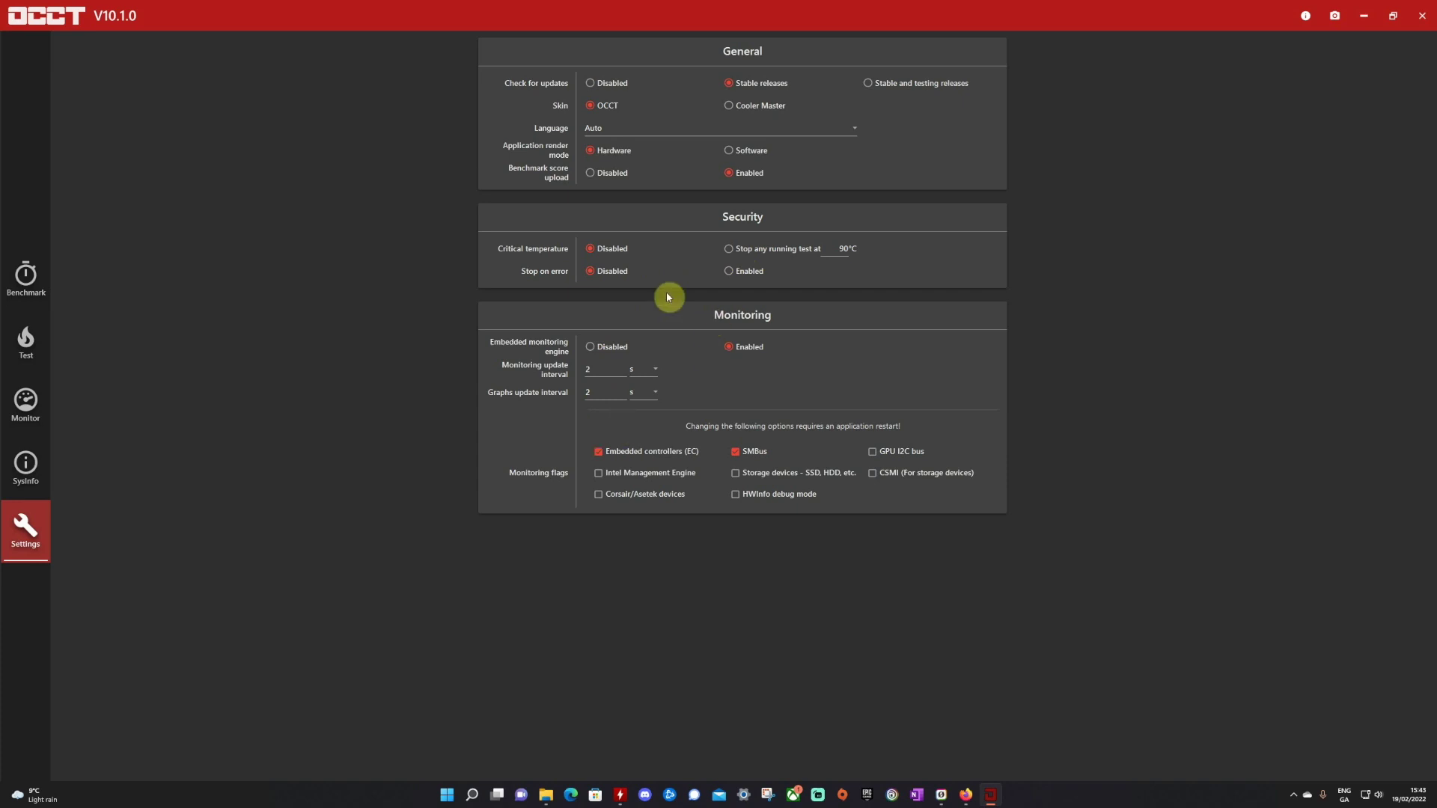
Enable Stop on error, return to the CPU test page, and launch the test.
click(729, 274)
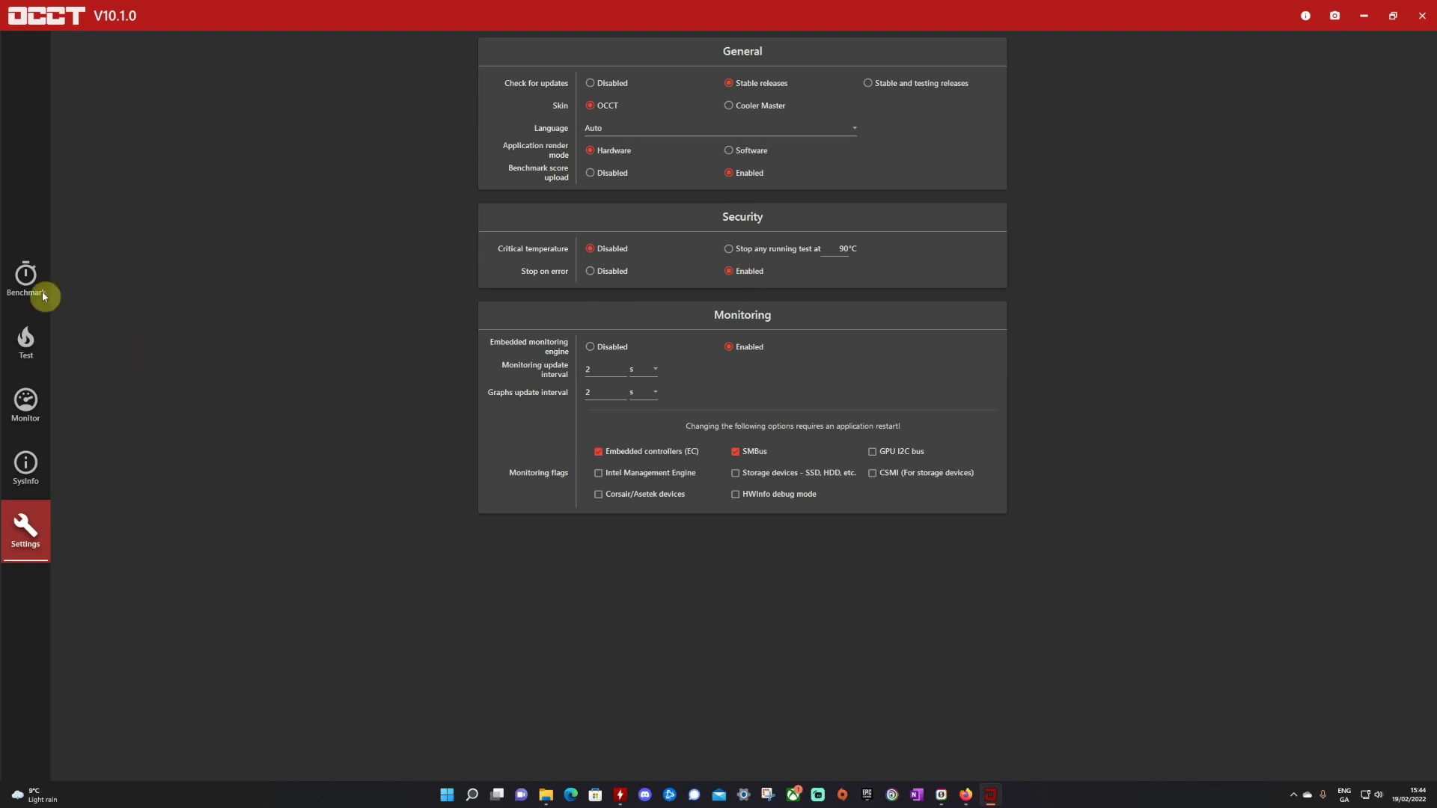
click(25, 337)
click(233, 762)
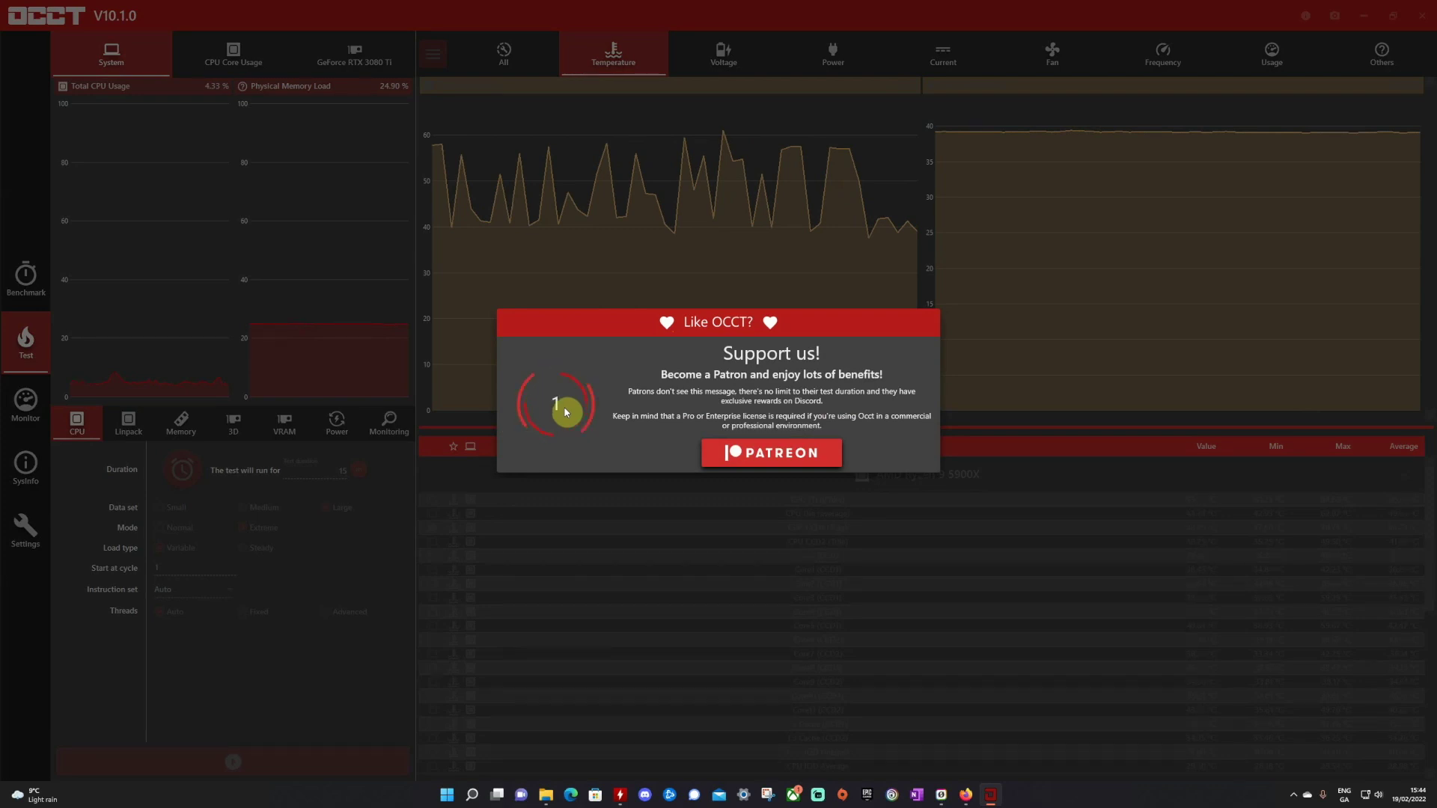
Dismiss the Patreon prompt to run the test, then return to the CPU test options after the core #9 errors.
click(716, 475)
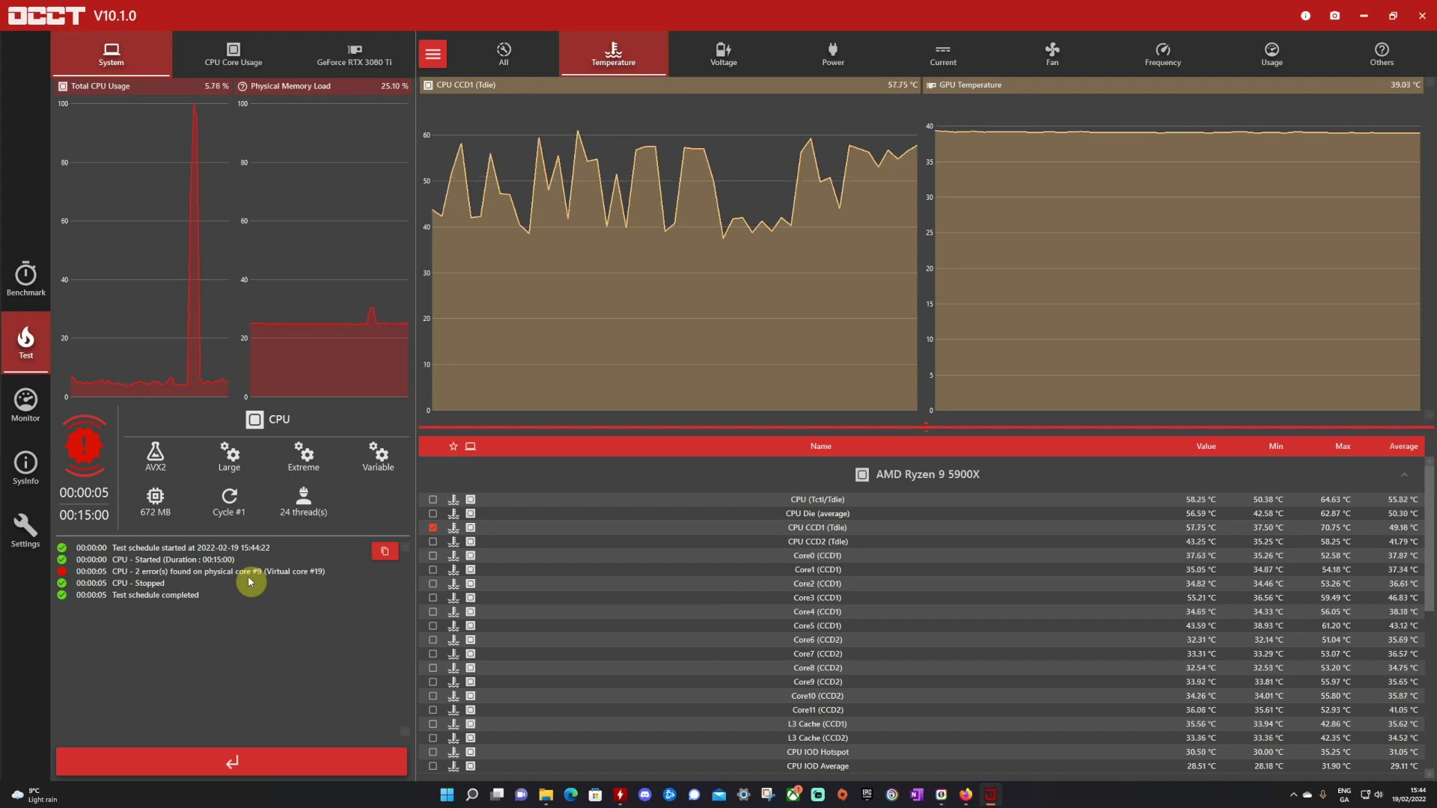
click(221, 764)
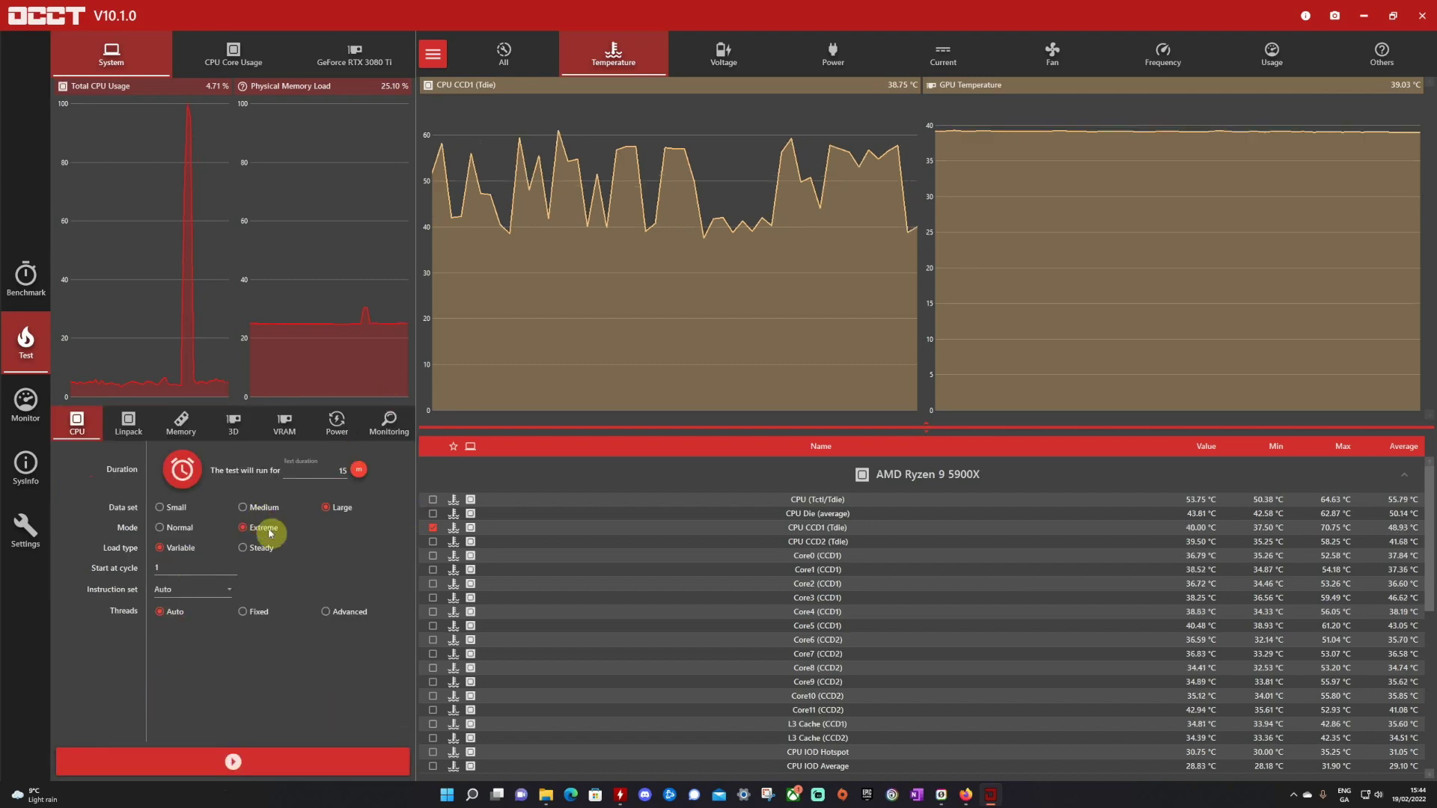
Relaunch the Extreme CPU test and continue past the Support us countdown.
click(233, 761)
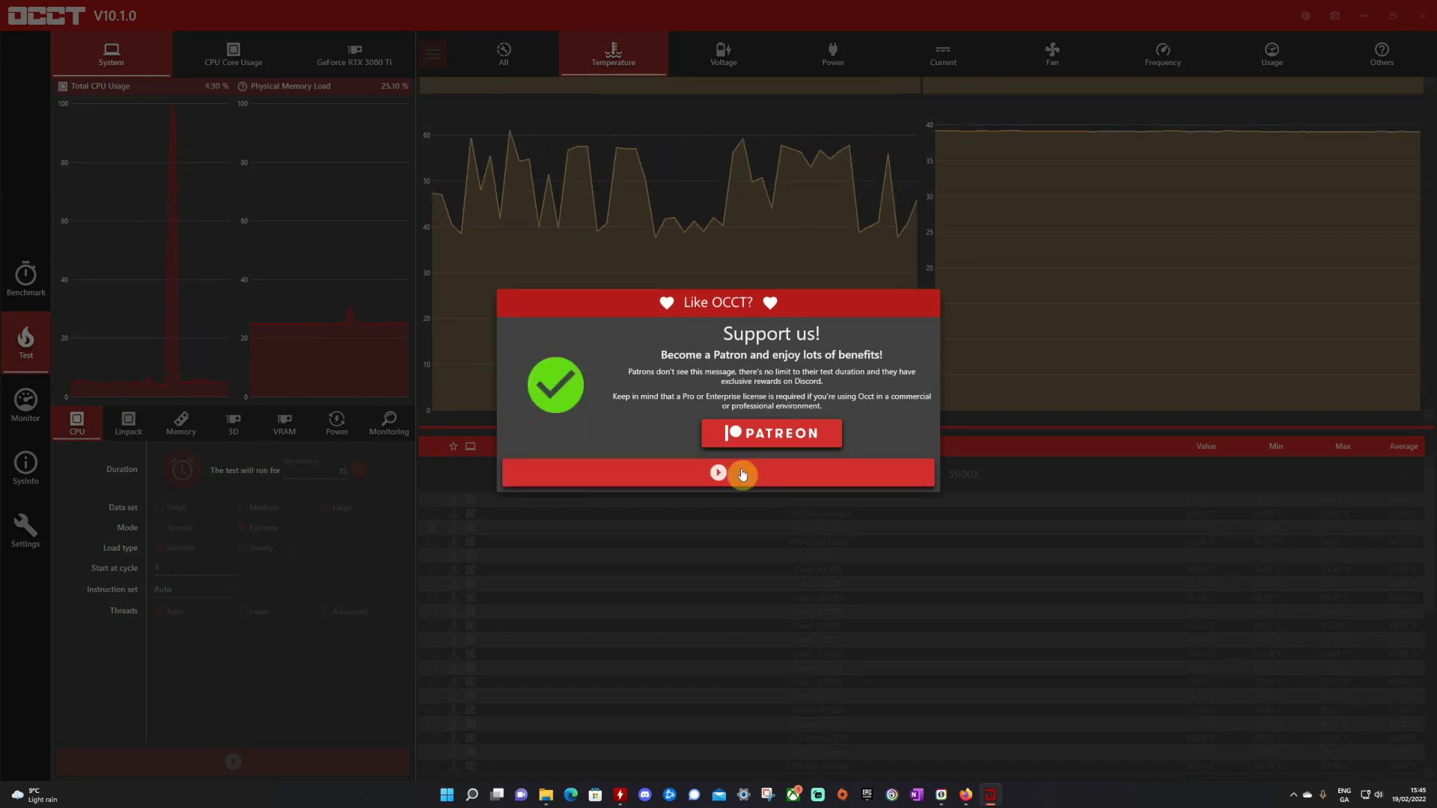
click(743, 472)
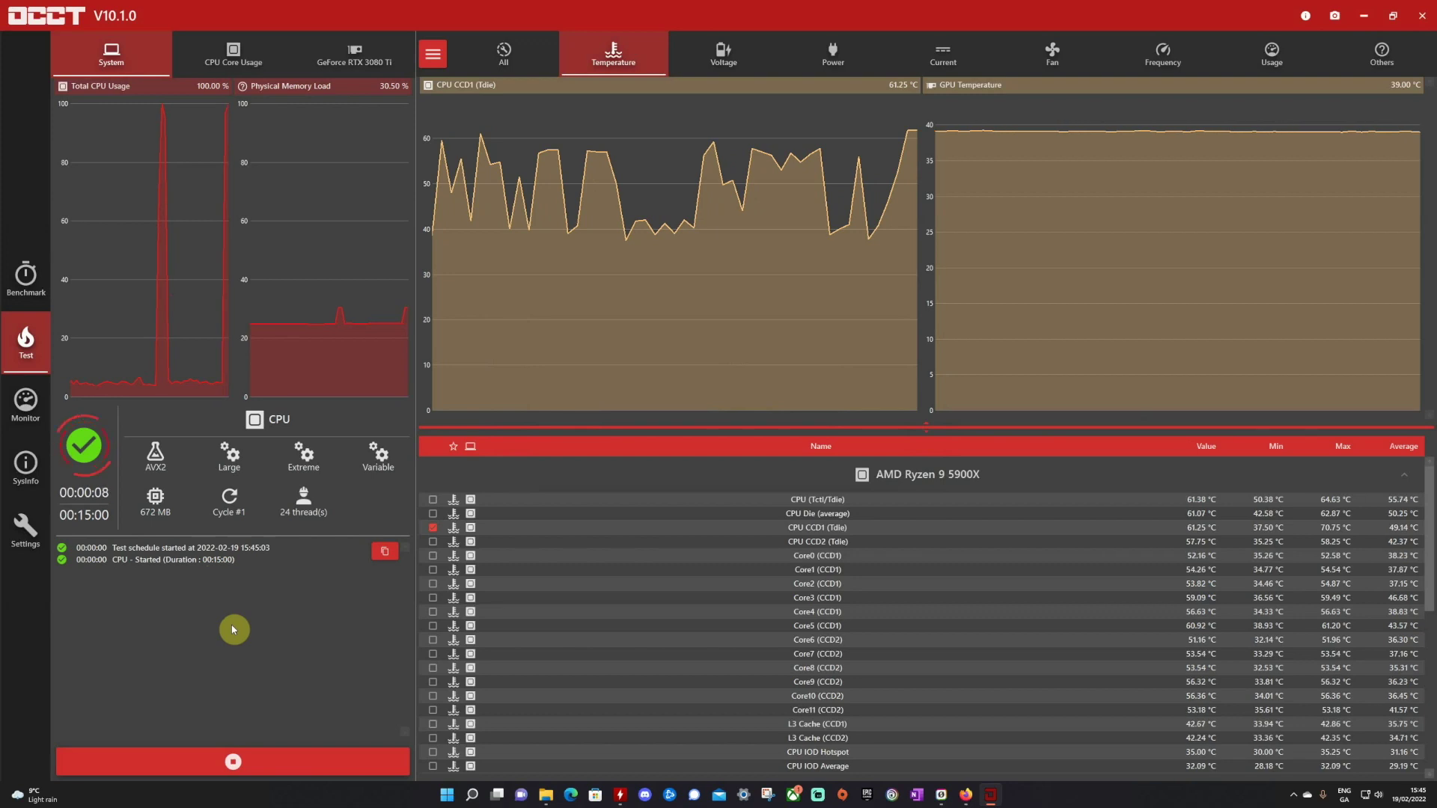
Check the Voltage, Power, Temperature and All sensor graphs while the CPU test runs.
click(741, 57)
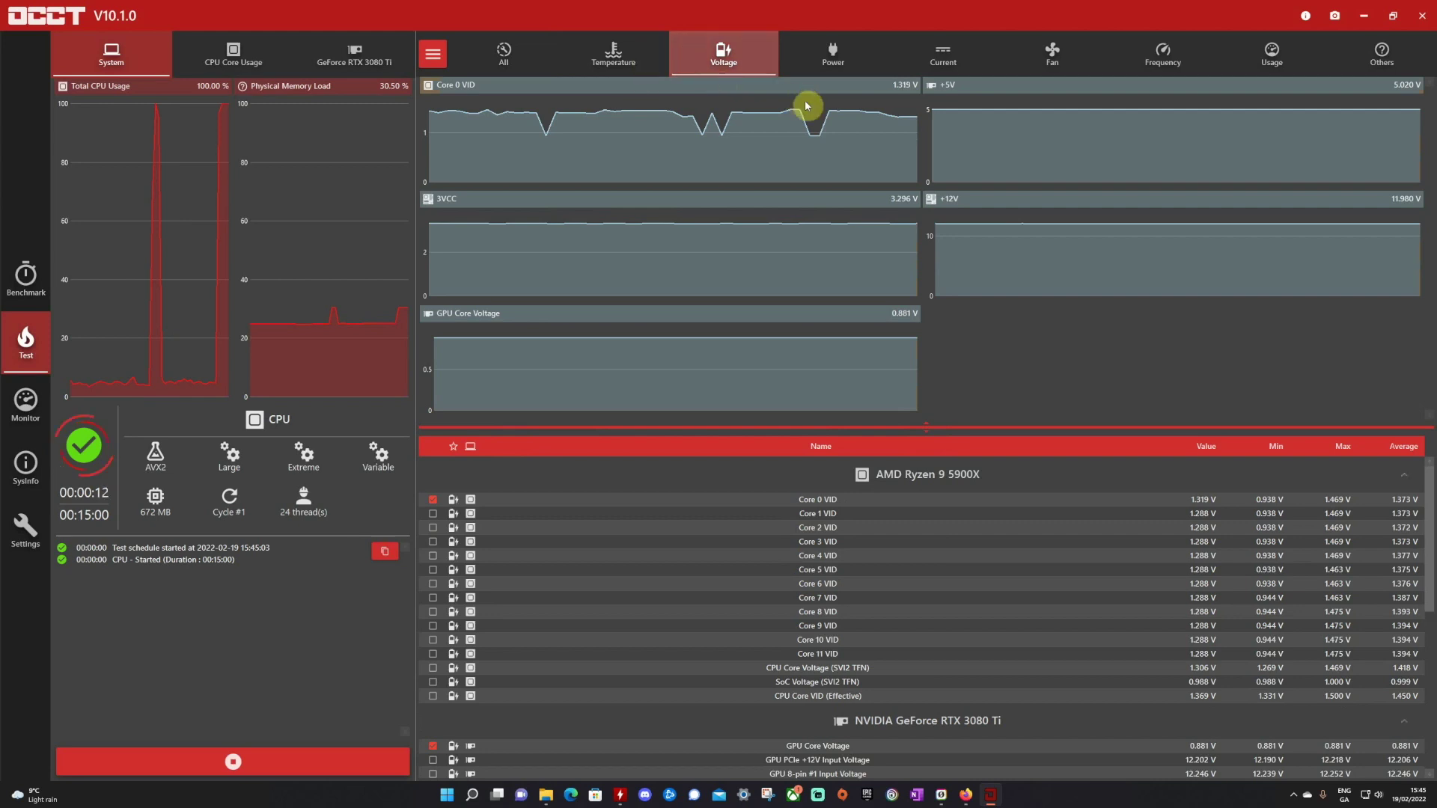
click(835, 59)
click(625, 64)
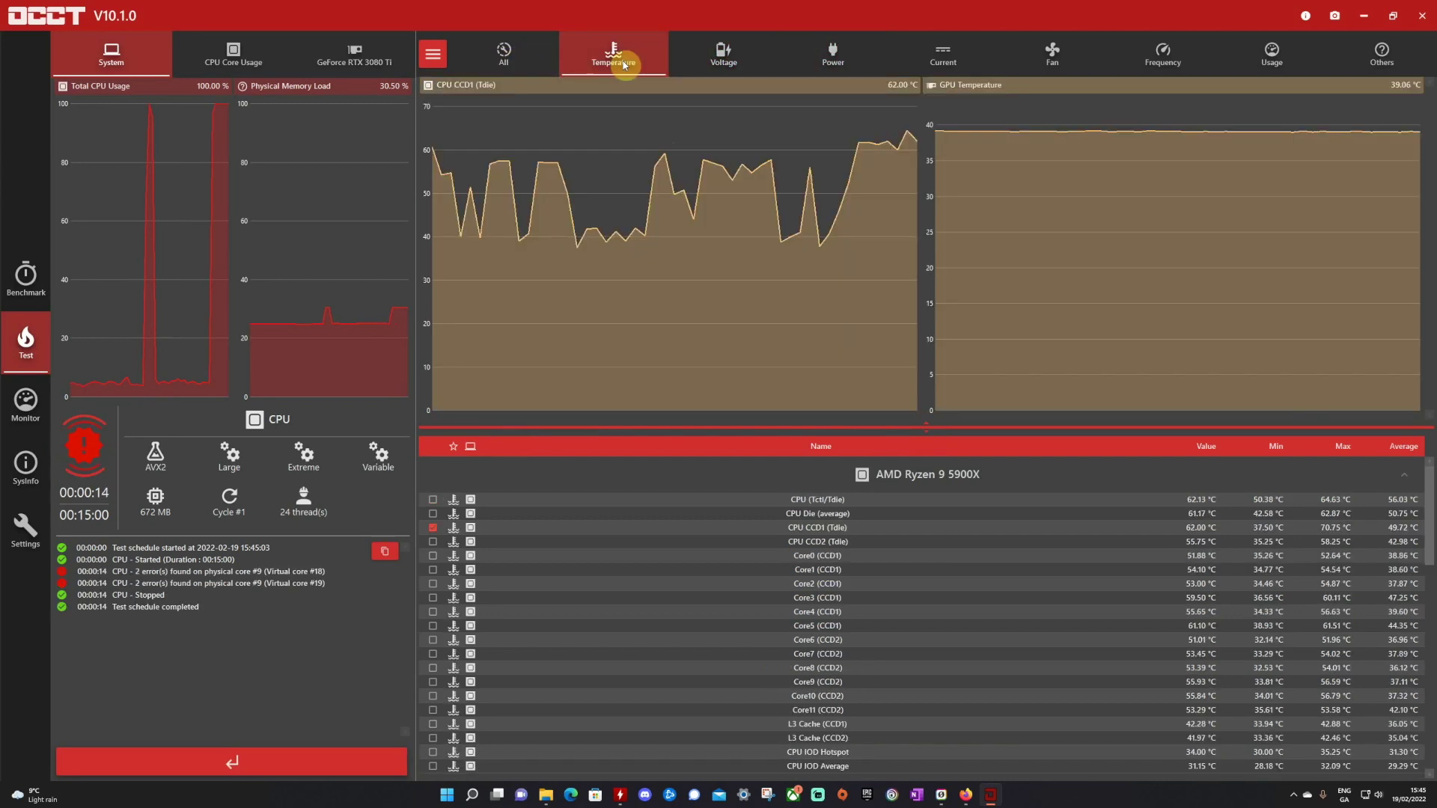
click(515, 54)
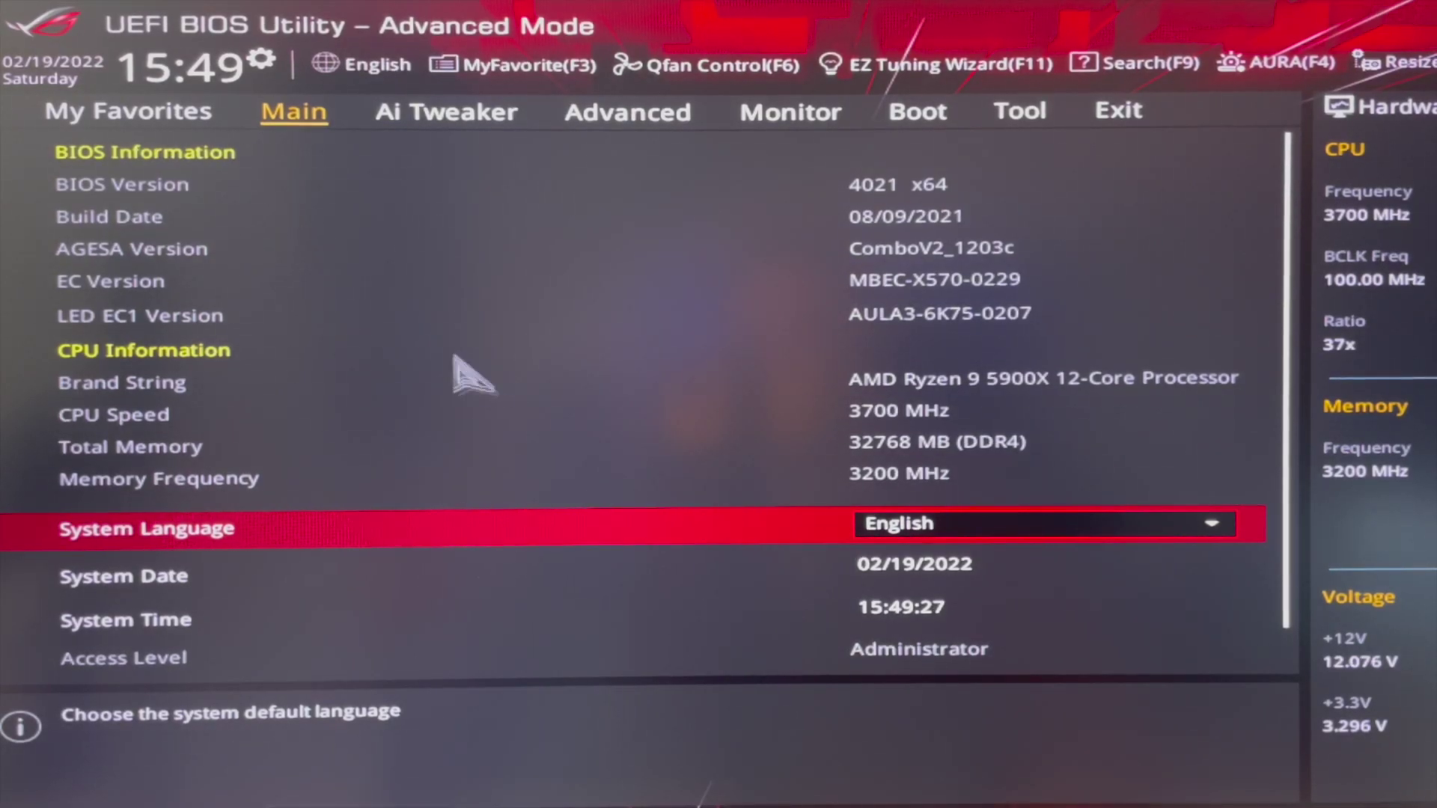
Go to Advanced > AMD Overclocking, accept the warning, and enter Precision Boost Overdrive.
click(621, 121)
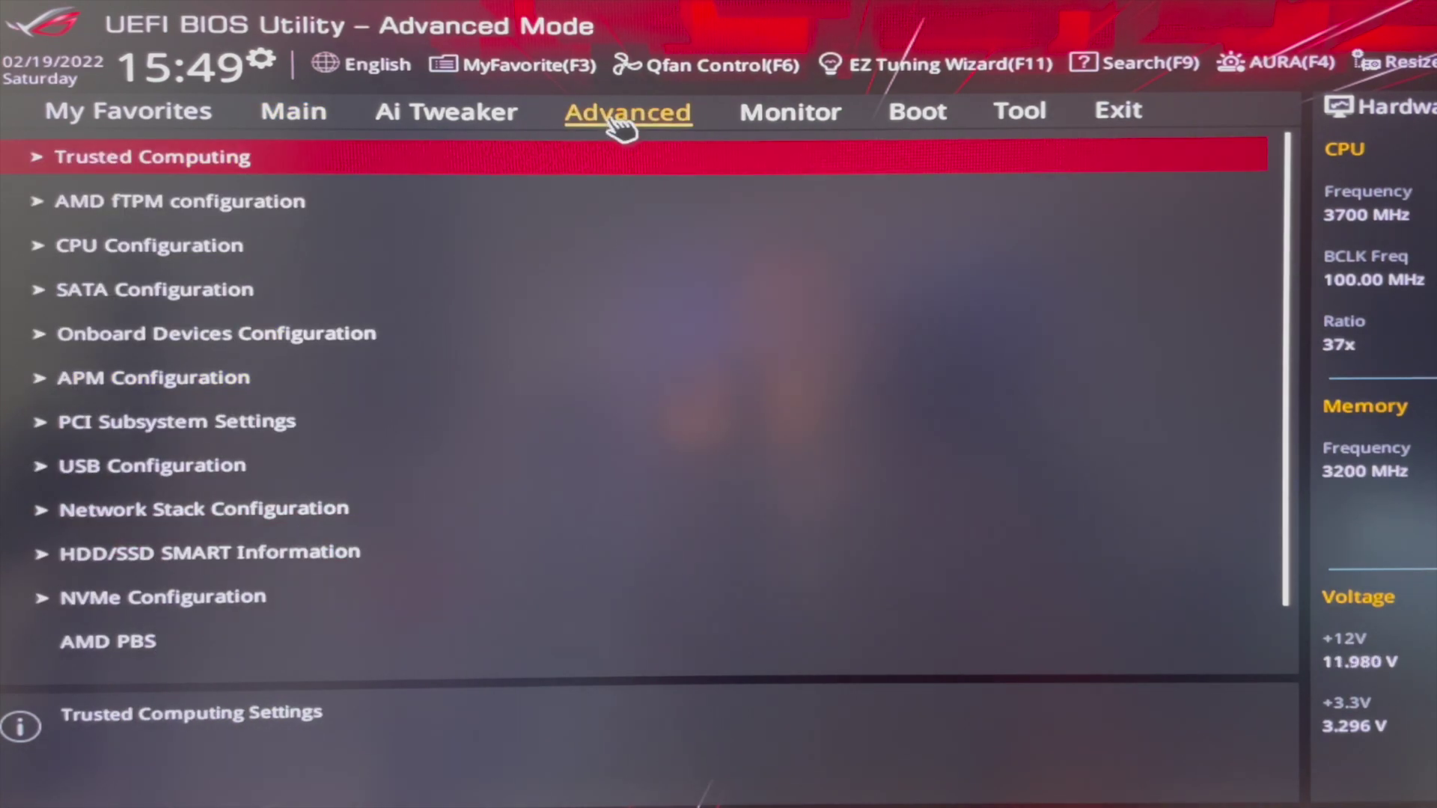
scroll(283, 333, down, 14)
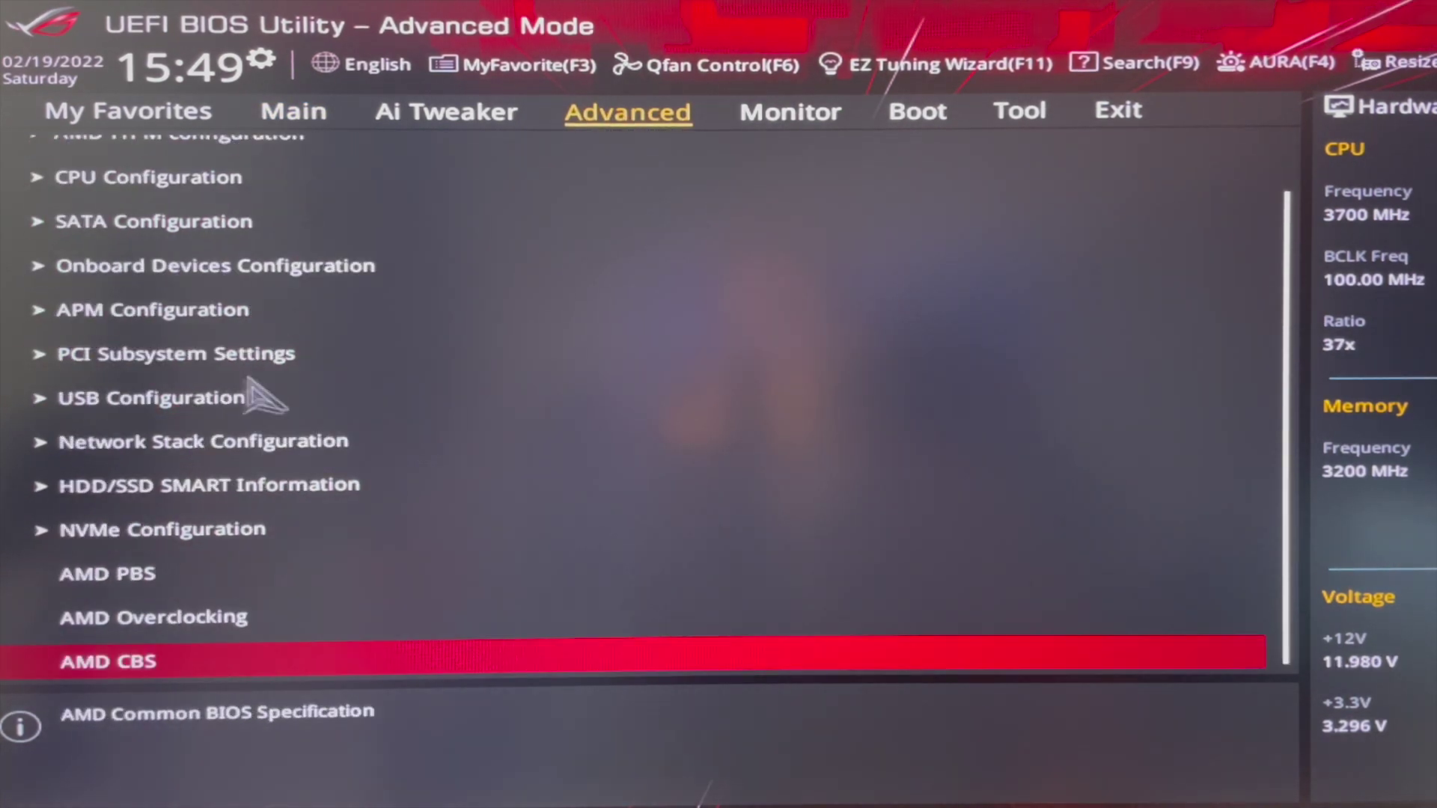
click(157, 625)
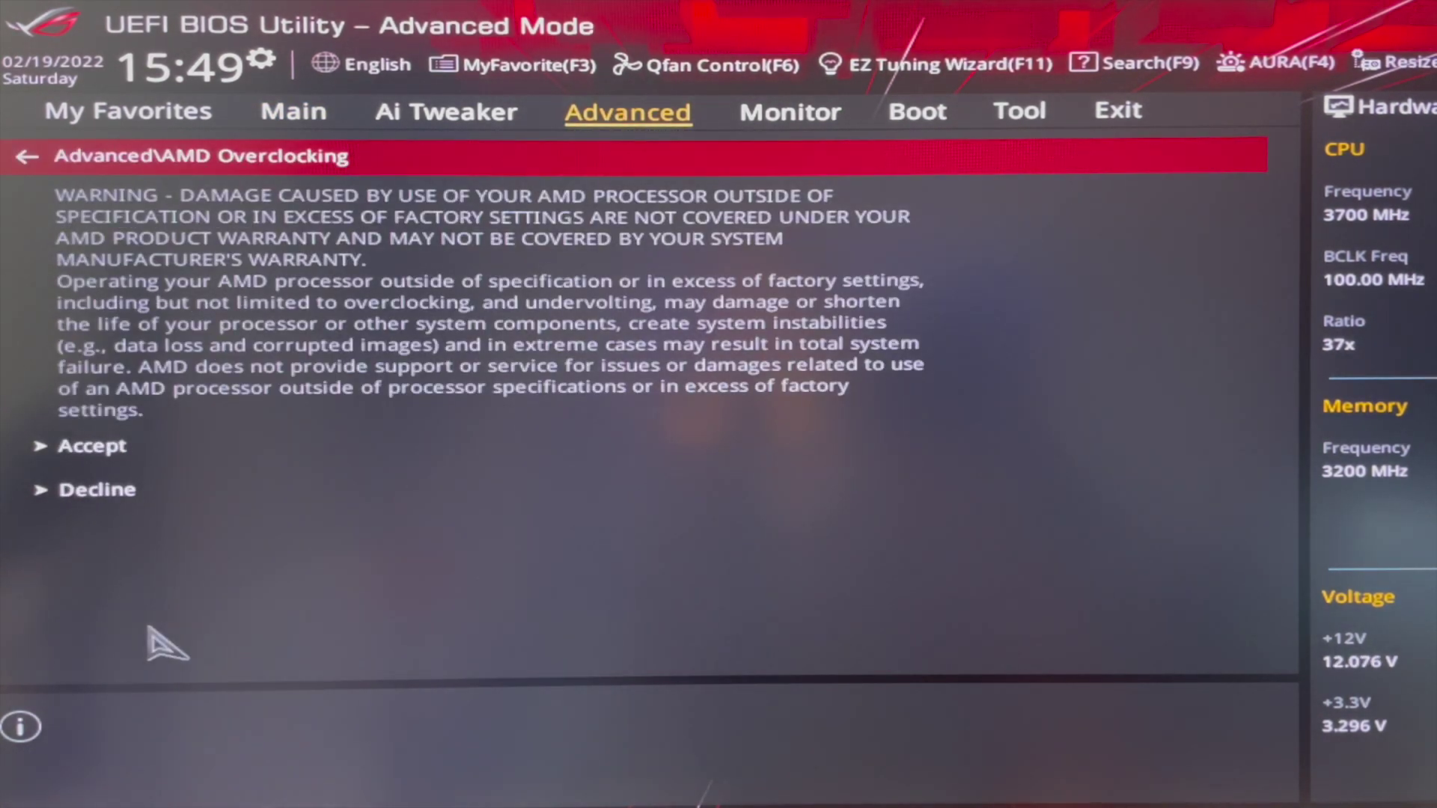
click(109, 449)
key(Down)
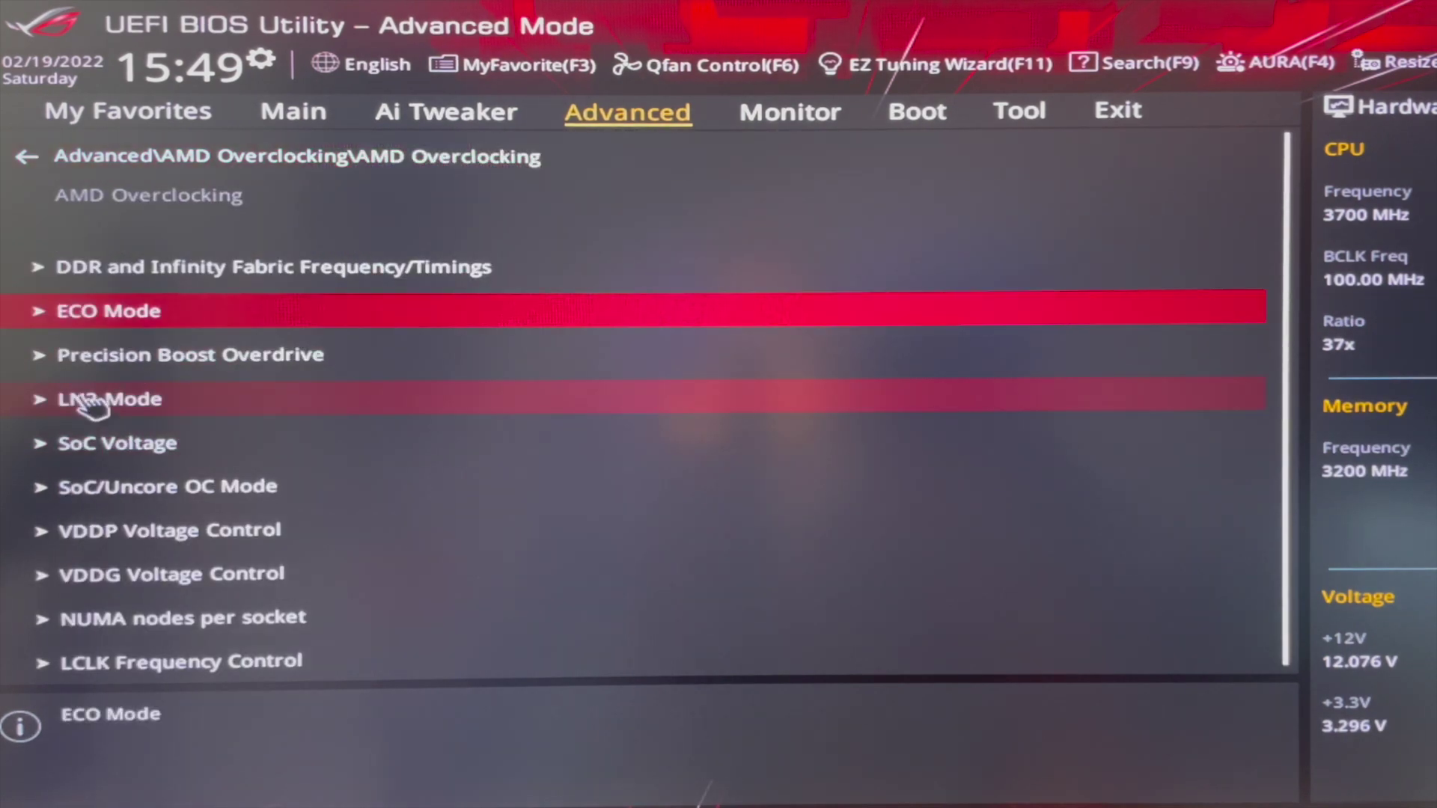
click(157, 367)
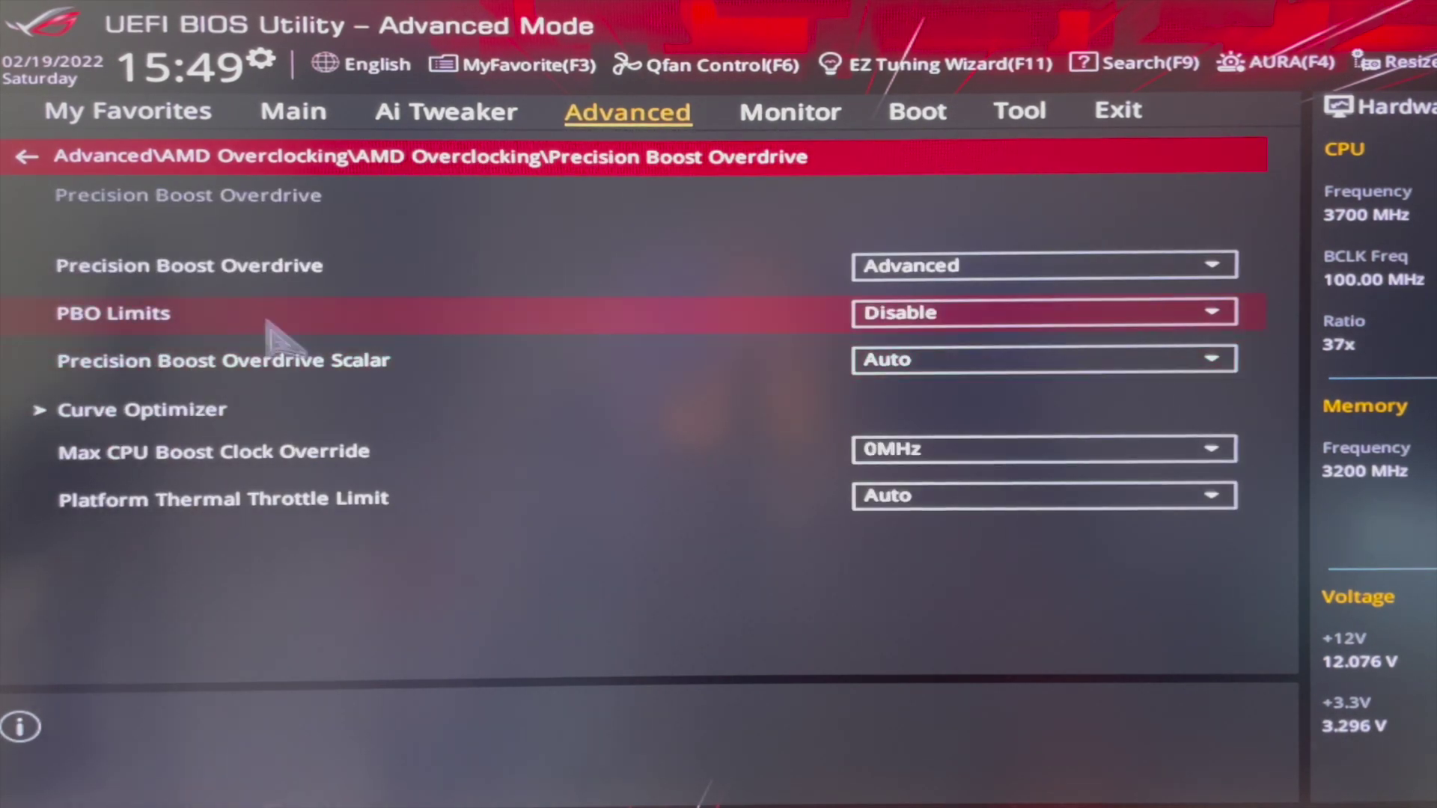
Set the Core 9 Curve Optimizer magnitude to 20, then save with F10 and reset.
click(163, 428)
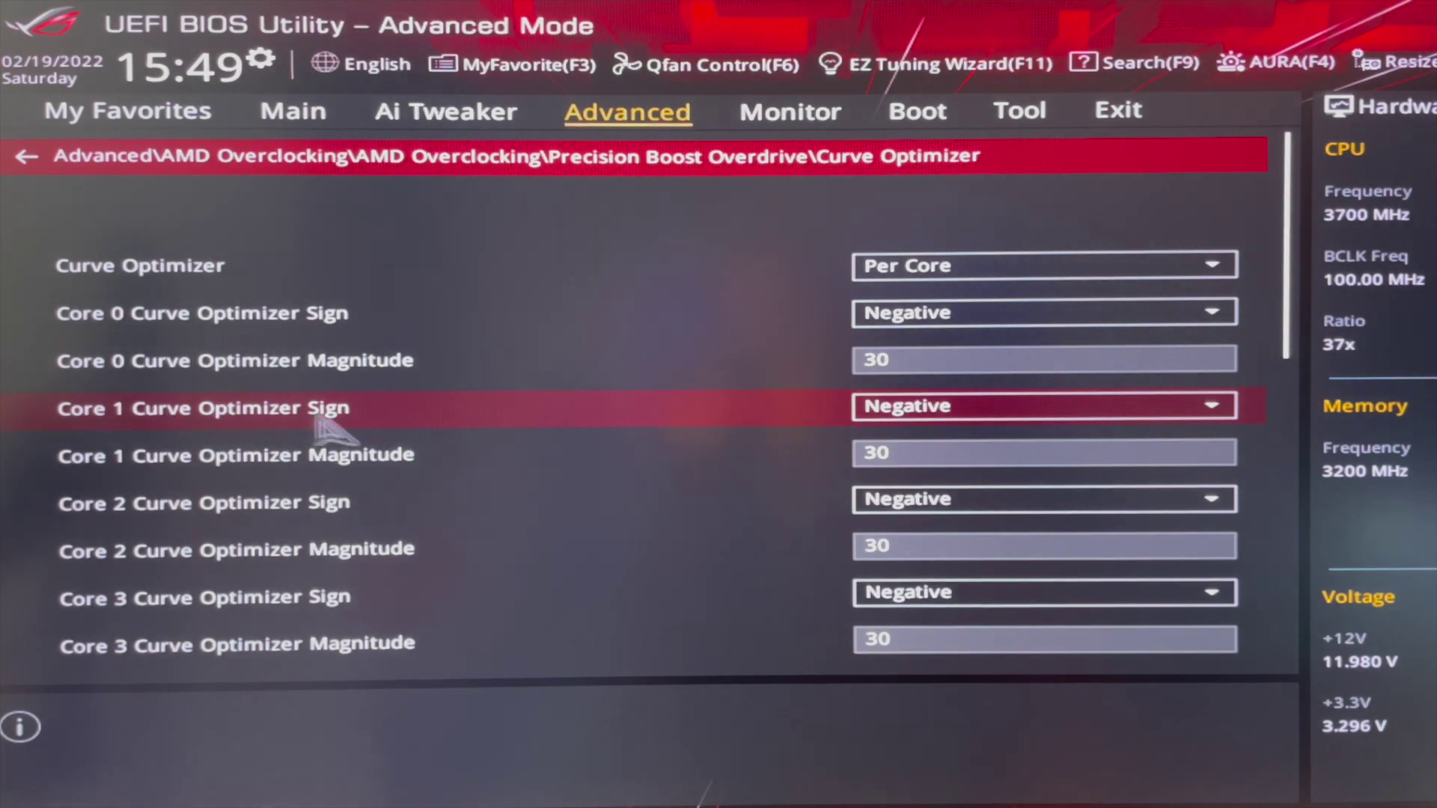
key(Down)
key(Down)
key(Down)
key(Down)
key(Down)
key(Down)
key(Down)
key(Down)
key(Down)
key(Down)
key(Down)
key(Down)
key(Down)
key(Down)
key(Down)
key(Down)
key(Down)
key(Down)
key(Down)
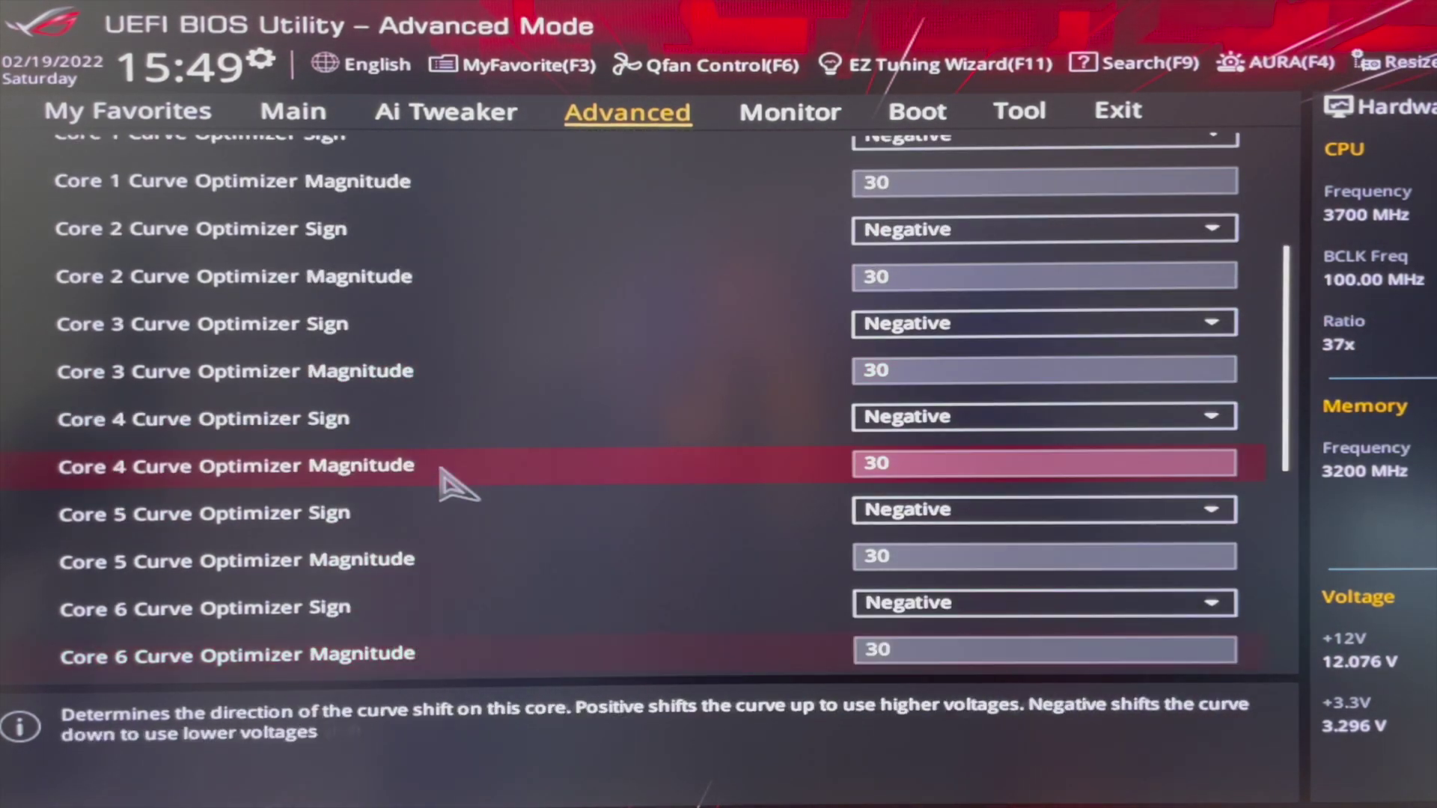
key(Down)
key(Down)
key(Down)
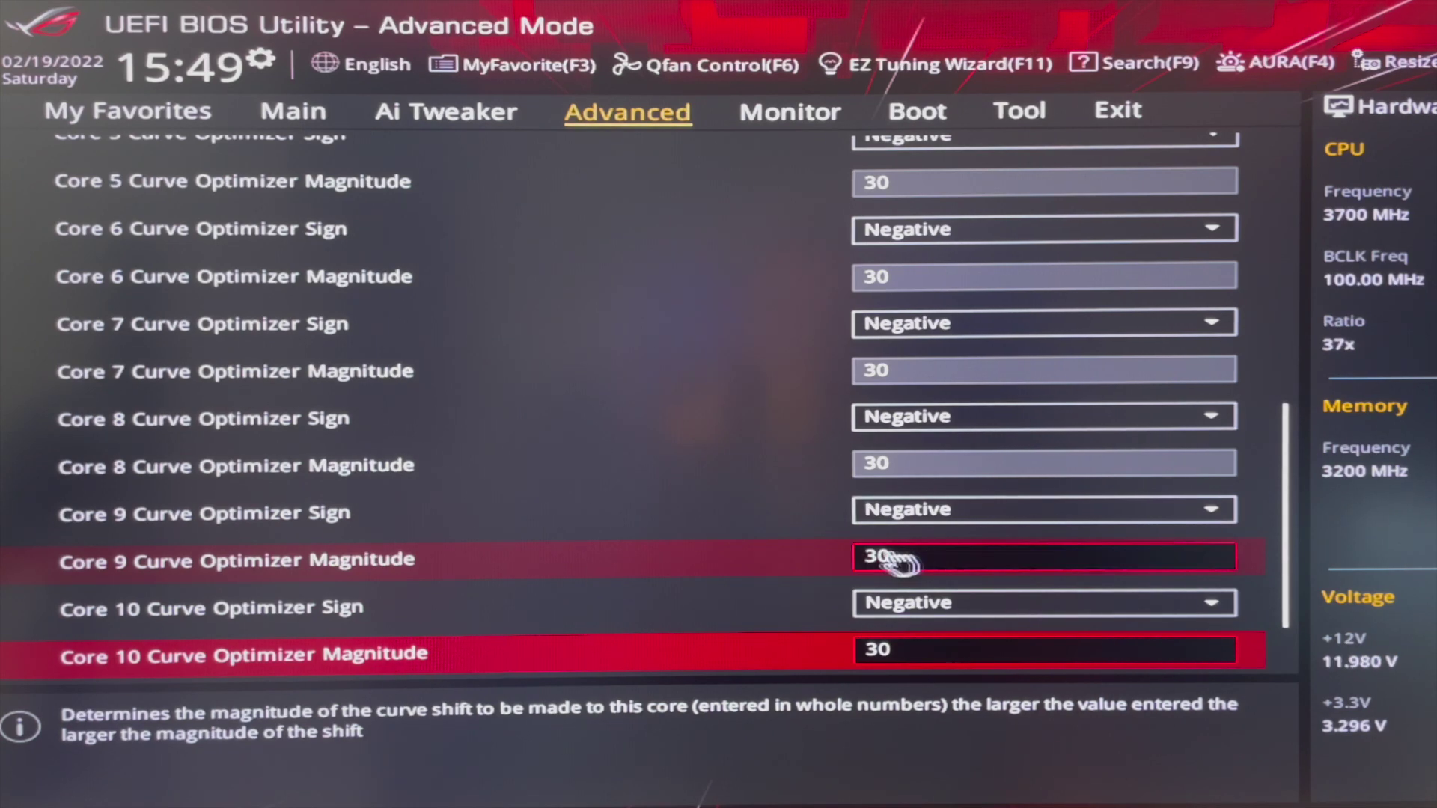
click(934, 560)
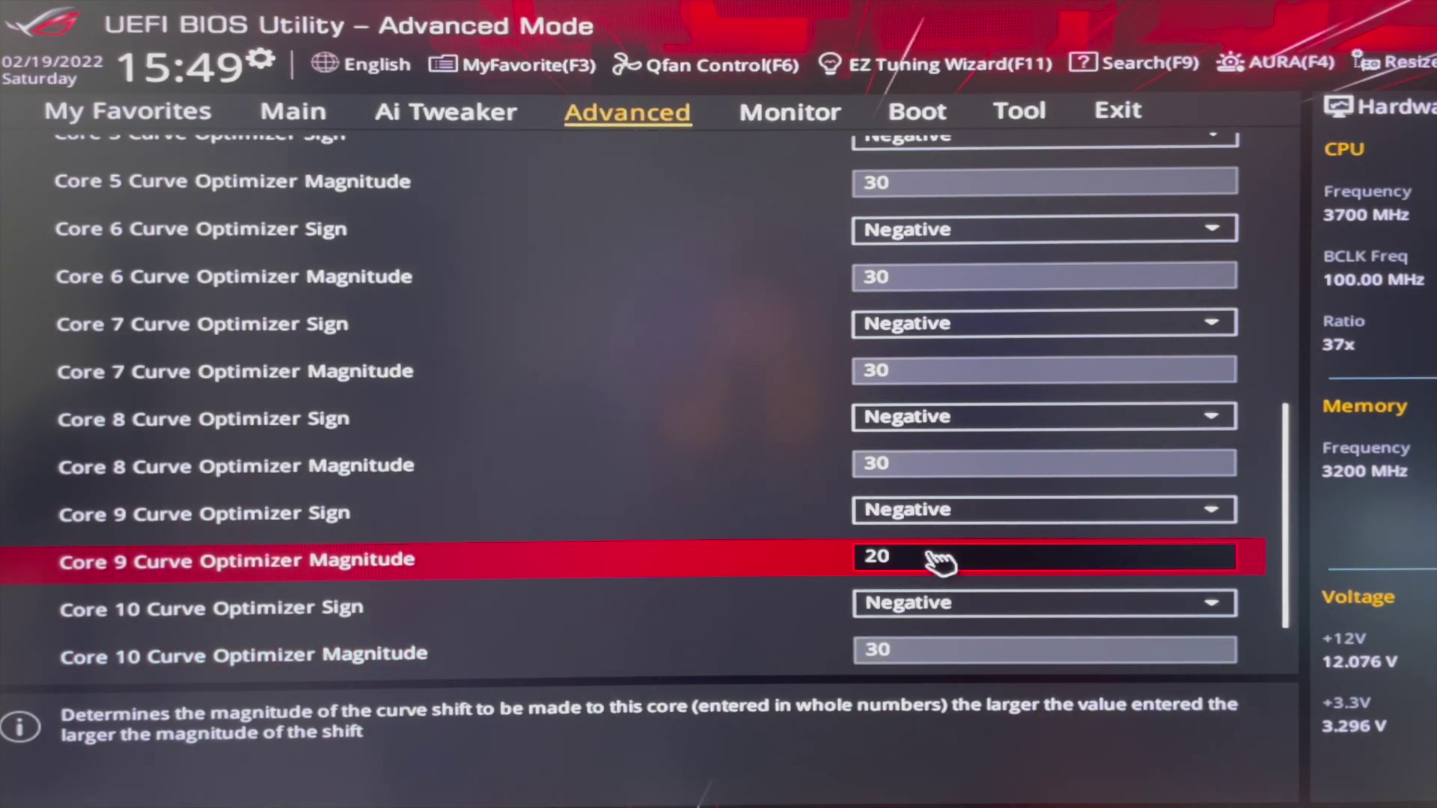
text(20)
key(F10)
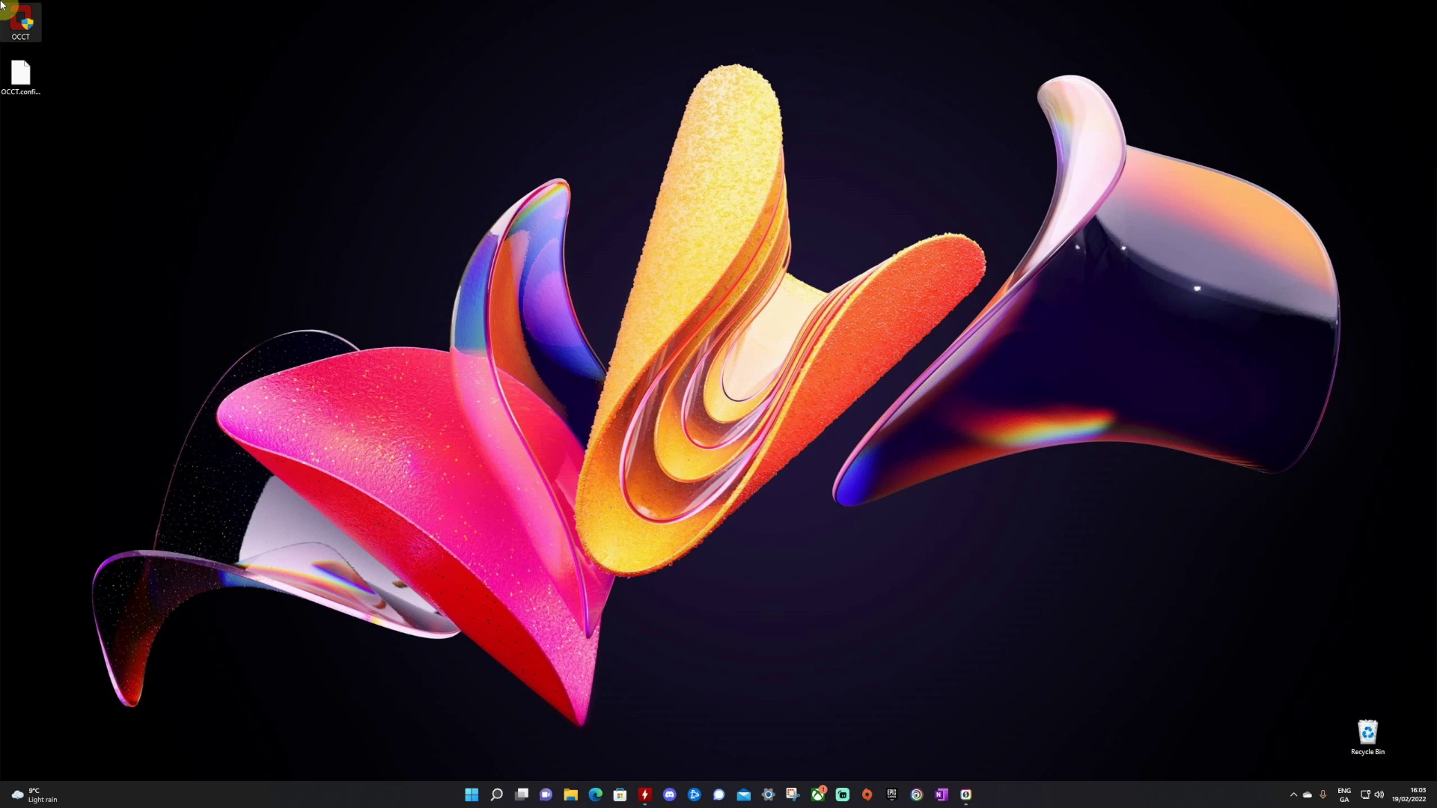
Relaunch OCCT from the desktop shortcut to return to its CPU test setup.
double_click(3, 5)
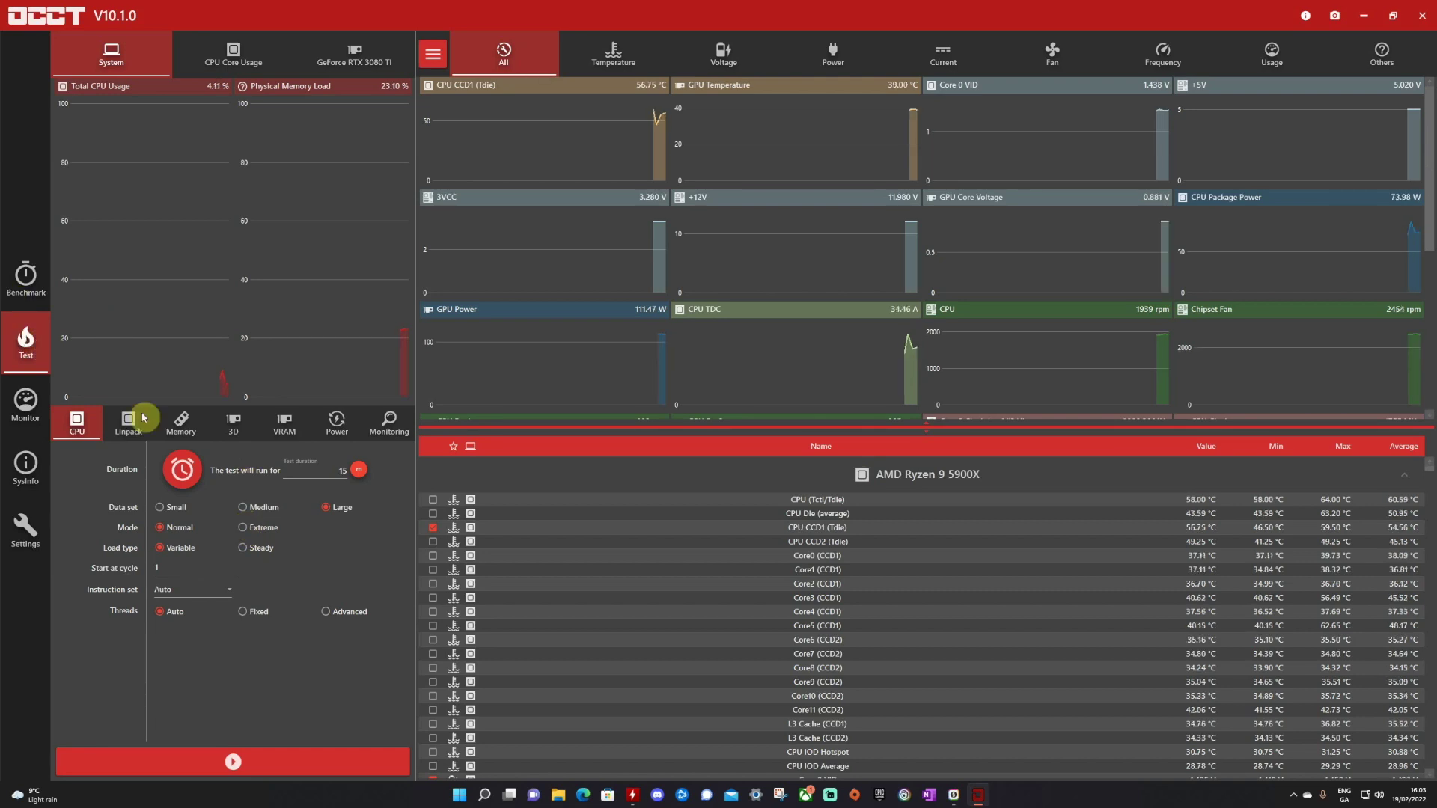
Run the OCCT CPU test in Extreme mode with the Large data set, past the support prompt.
click(244, 528)
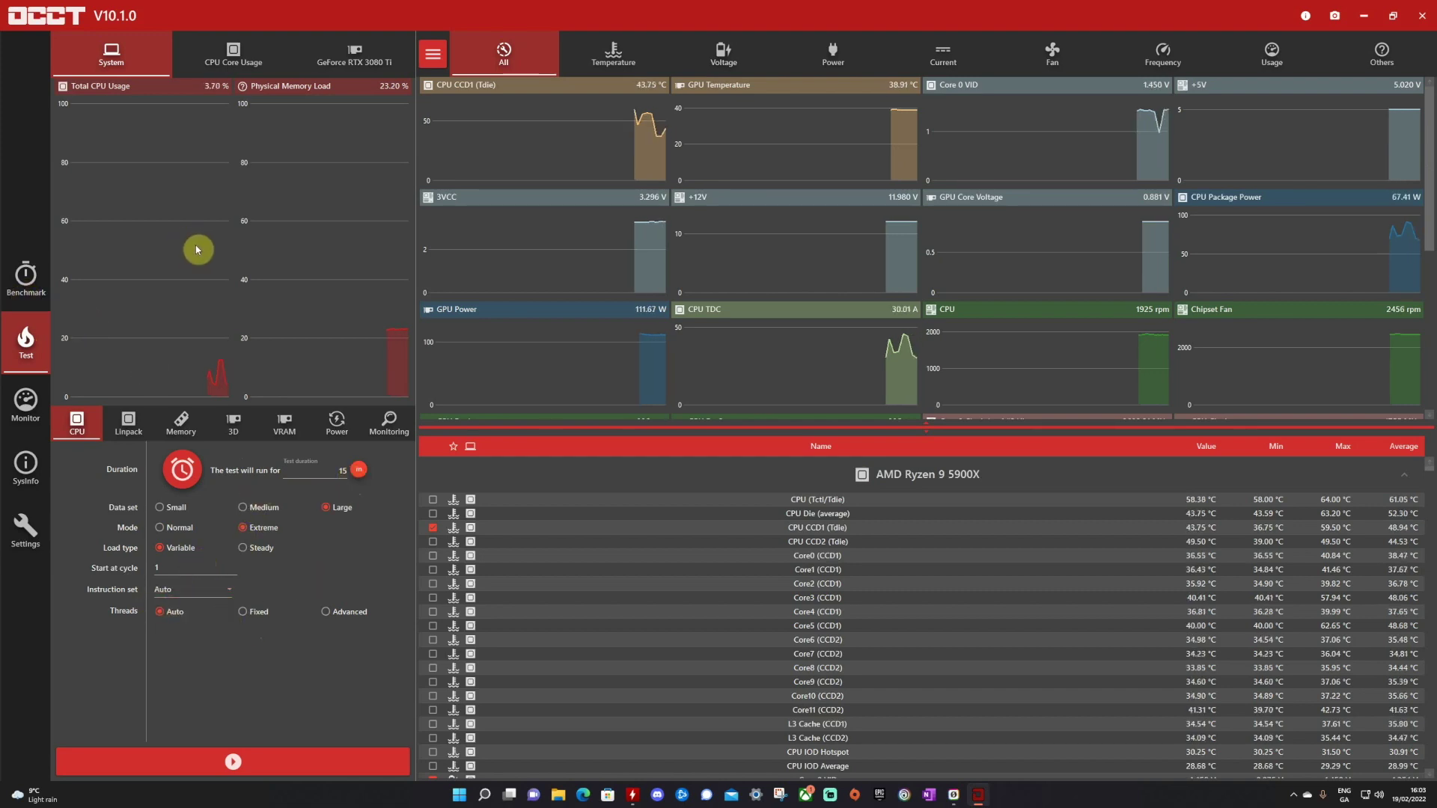
click(257, 758)
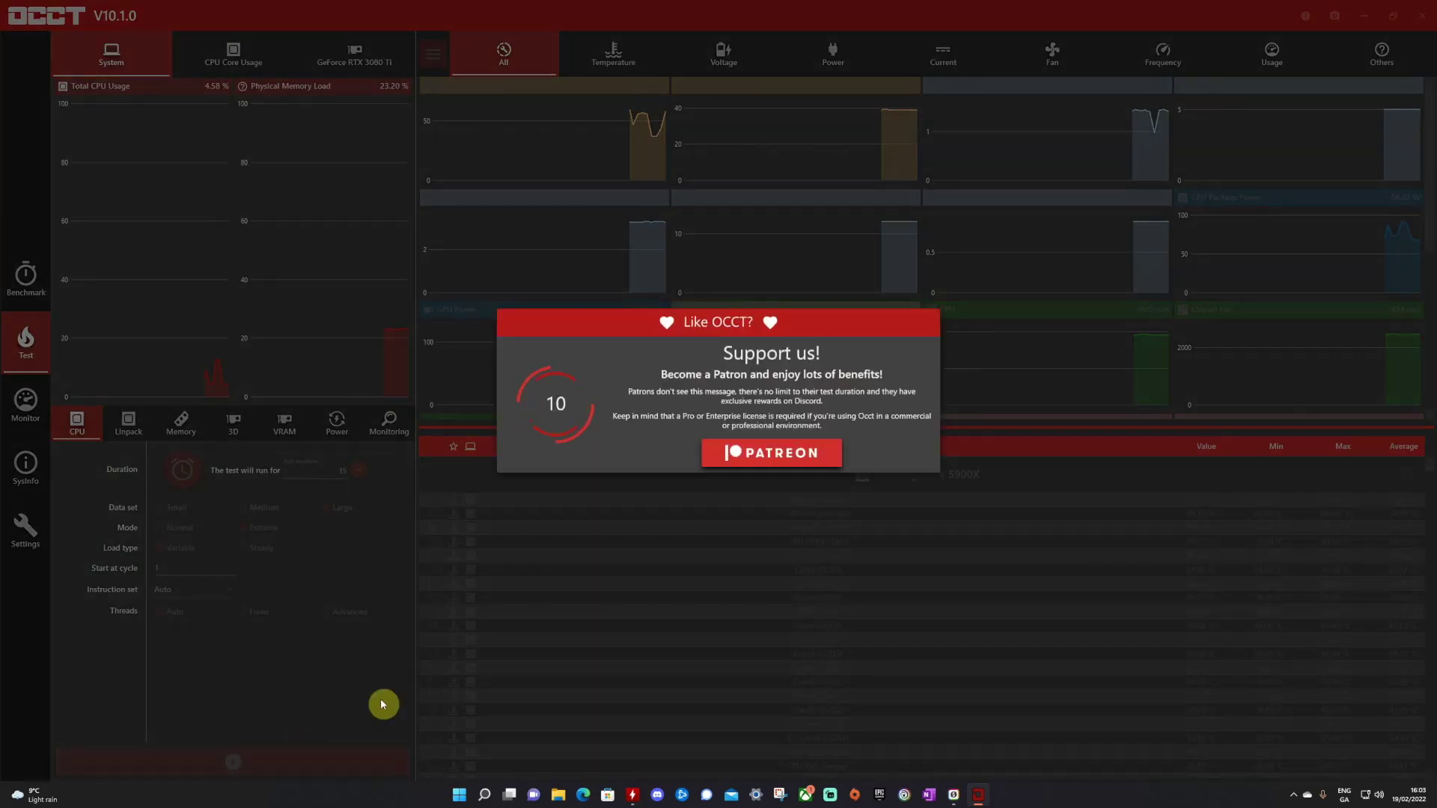
click(767, 468)
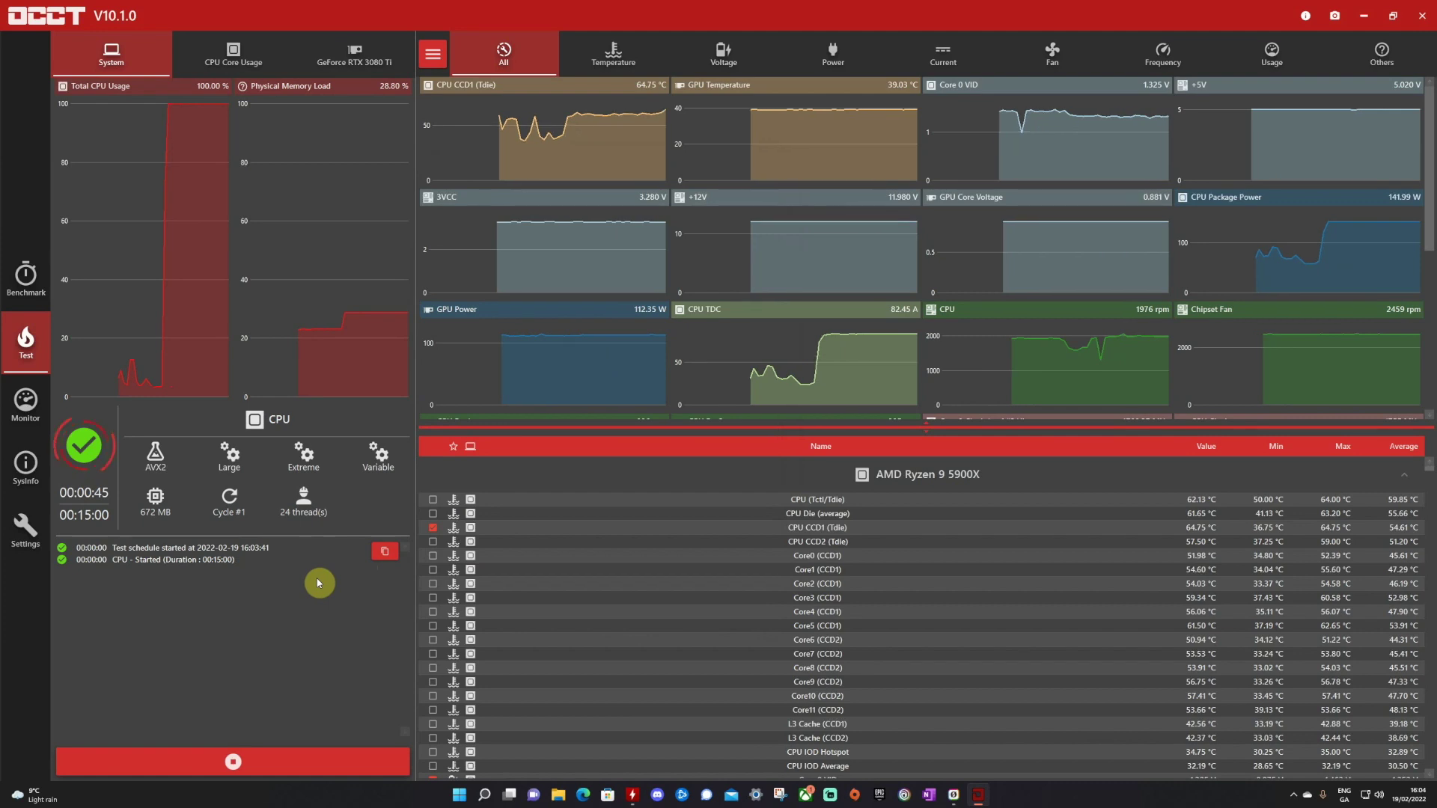
Bring HWMonitor up from the taskbar over the running OCCT test.
click(633, 795)
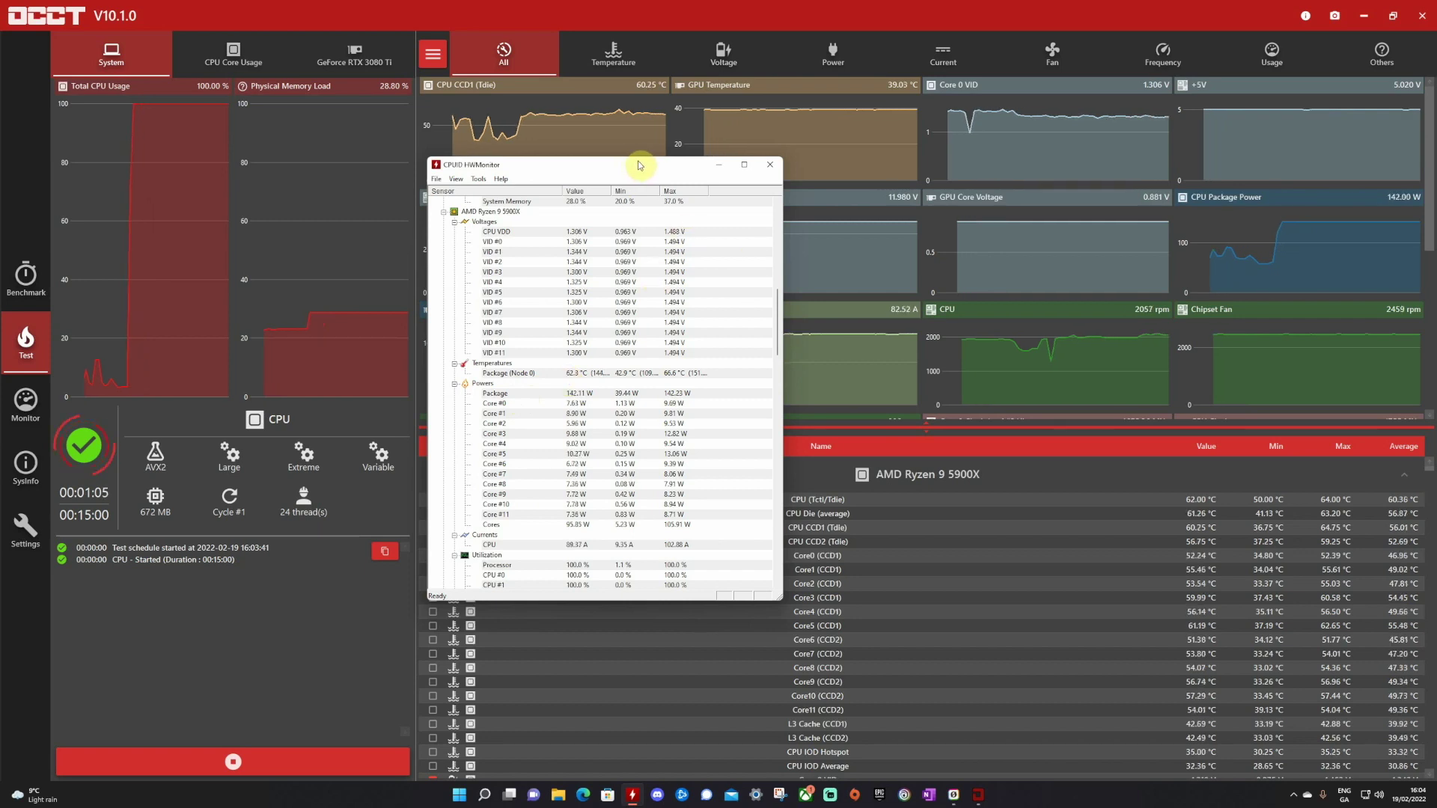
Check HWMonitor's per-core Clocks readings, then minimize it to show OCCT's test.
scroll(590, 378, down, 4)
scroll(590, 378, down, 9)
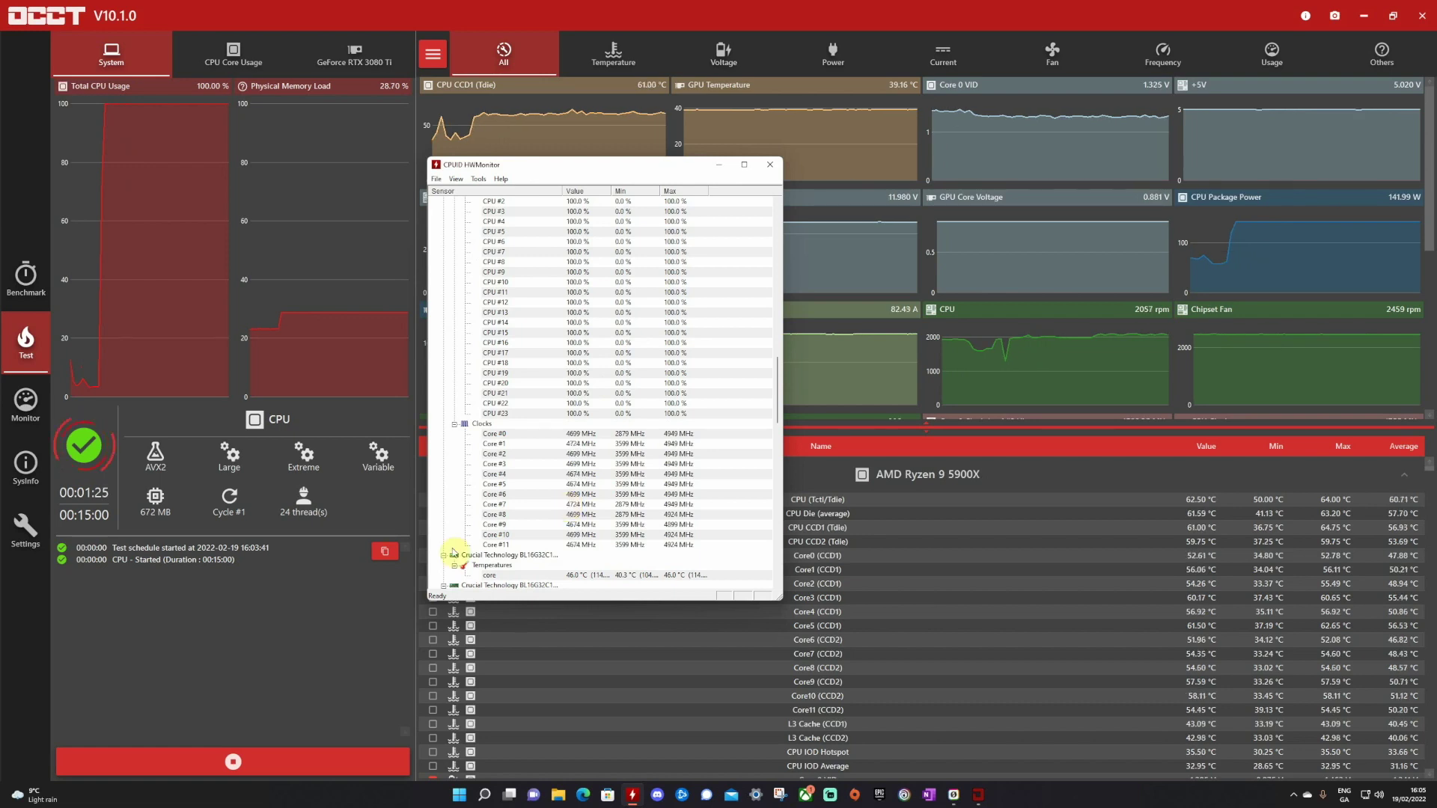
click(717, 165)
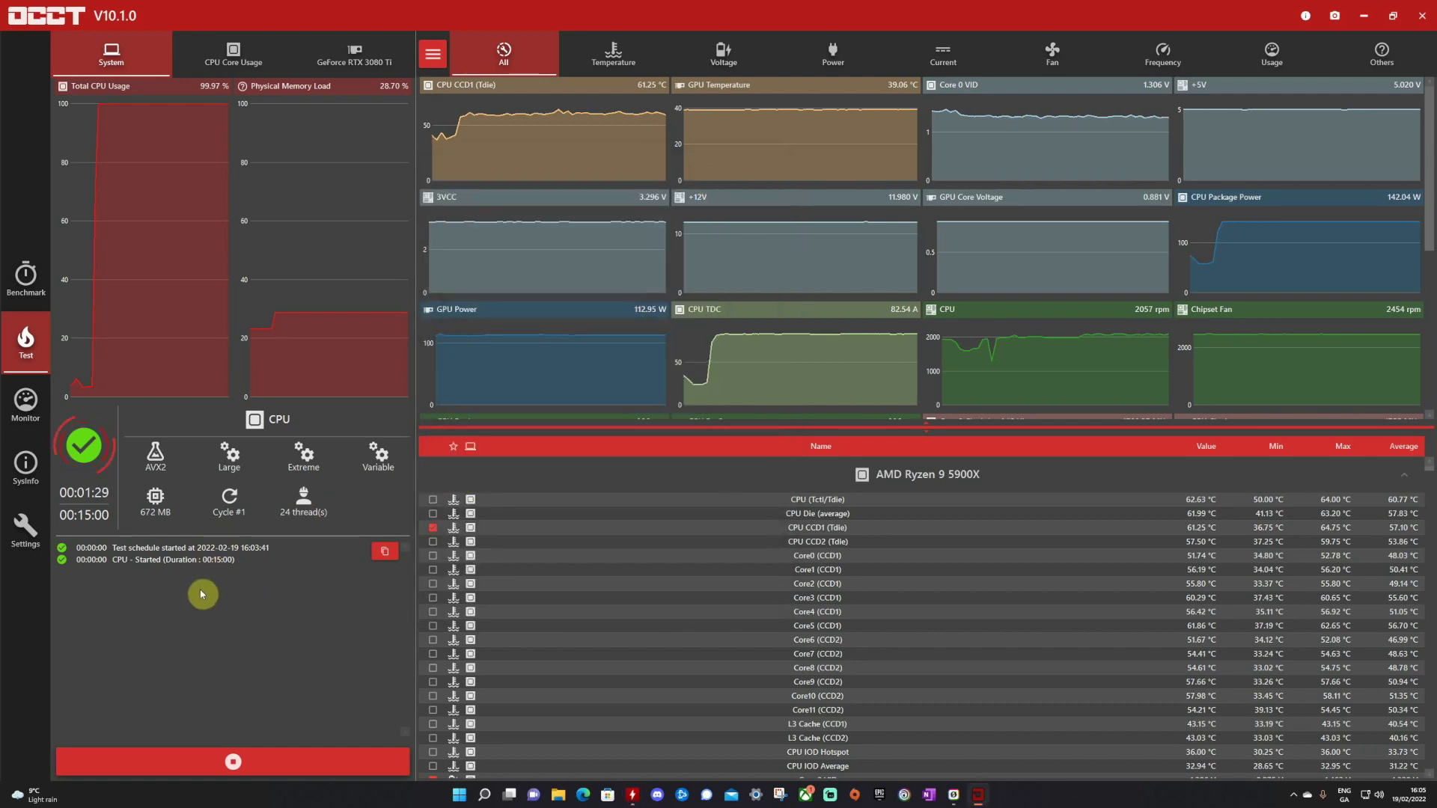